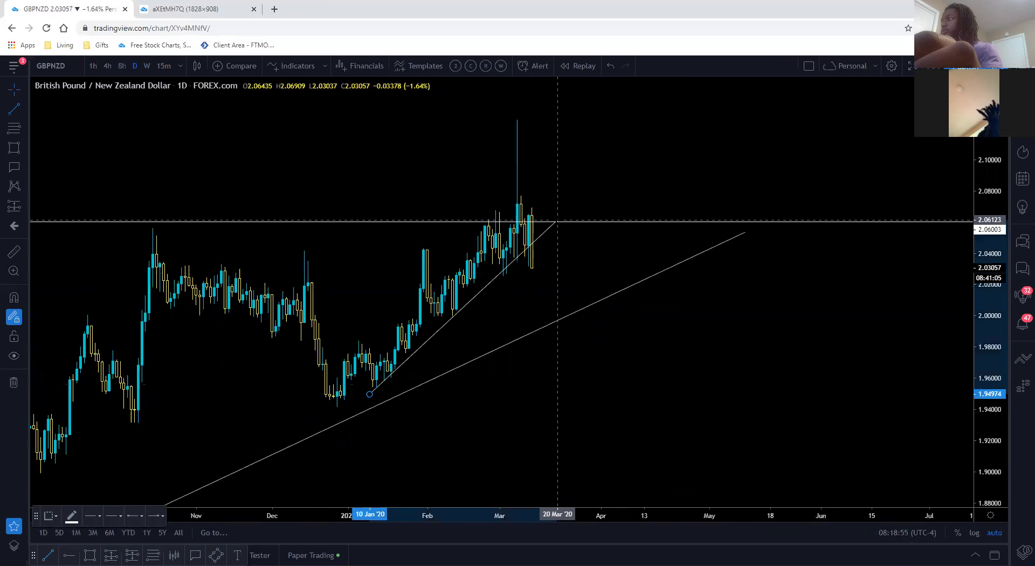
# Step: Extend the steep ascending trendline to the horizontal line and shift the long ascending trendline up so it meets the swing lows
pyautogui.click(560, 225)
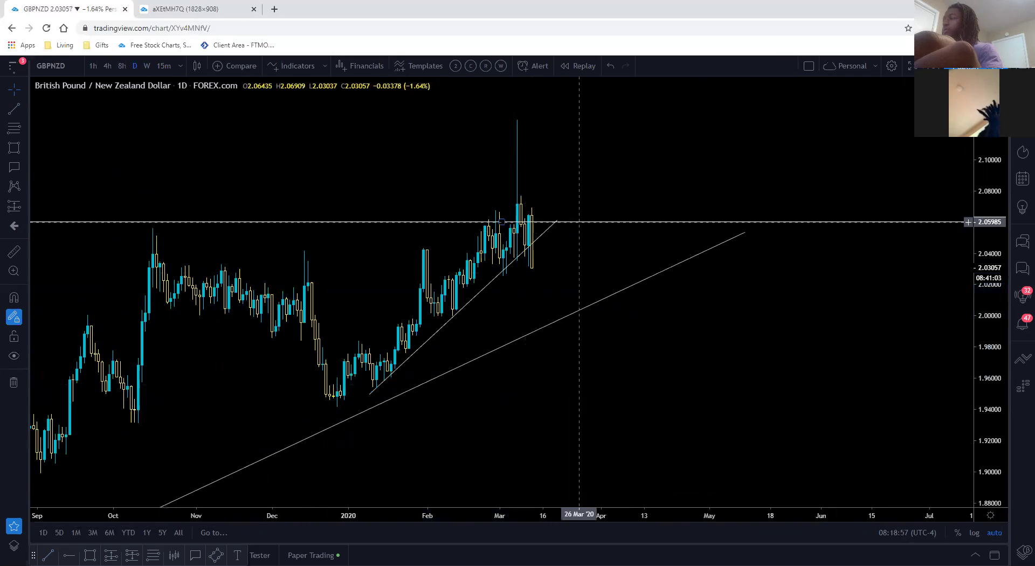
pyautogui.scroll(-3, 648, 184)
pyautogui.scroll(-3, 648, 183)
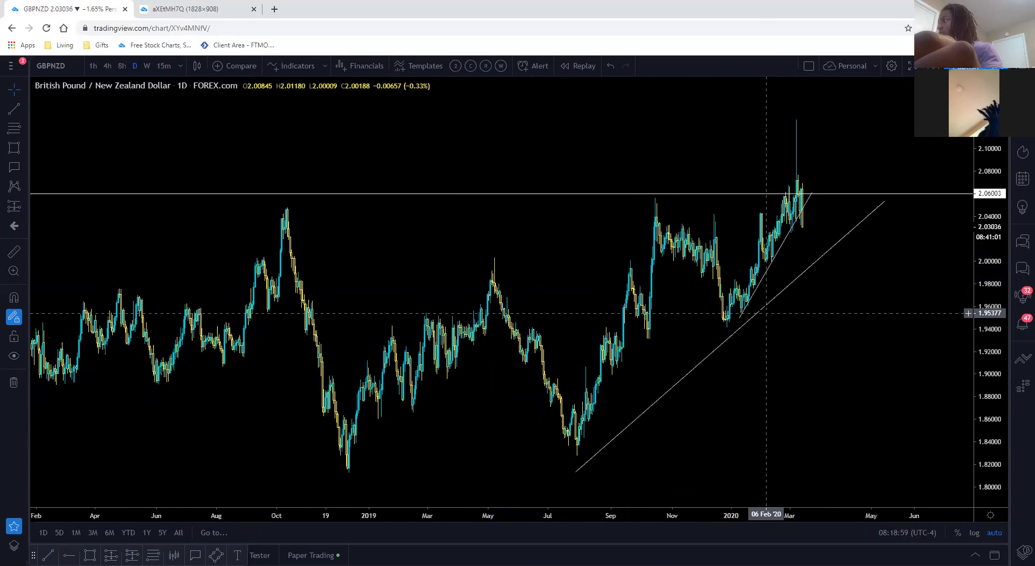
pyautogui.moveTo(764, 312); pyautogui.dragTo(757, 298)
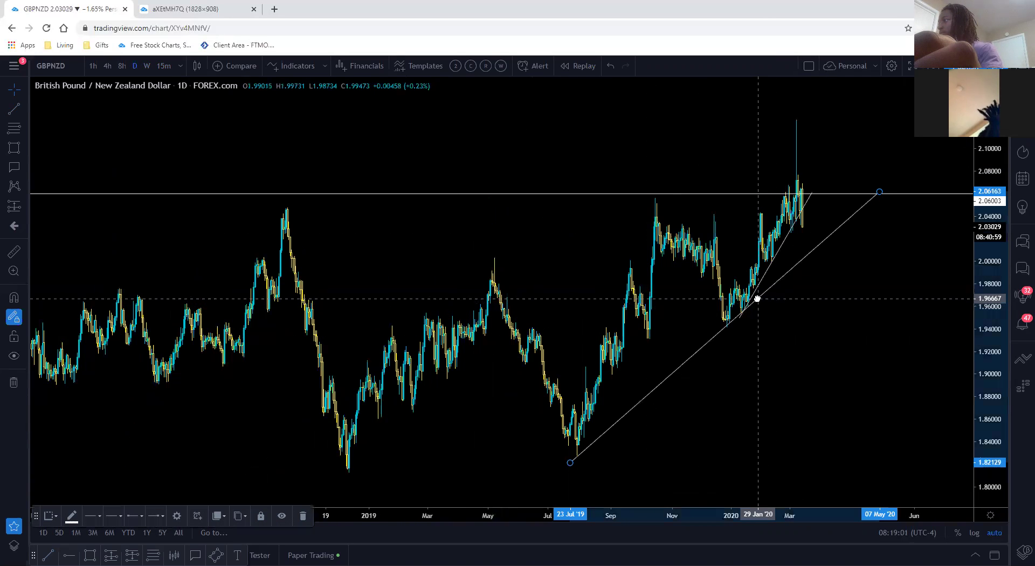
pyautogui.click(788, 328)
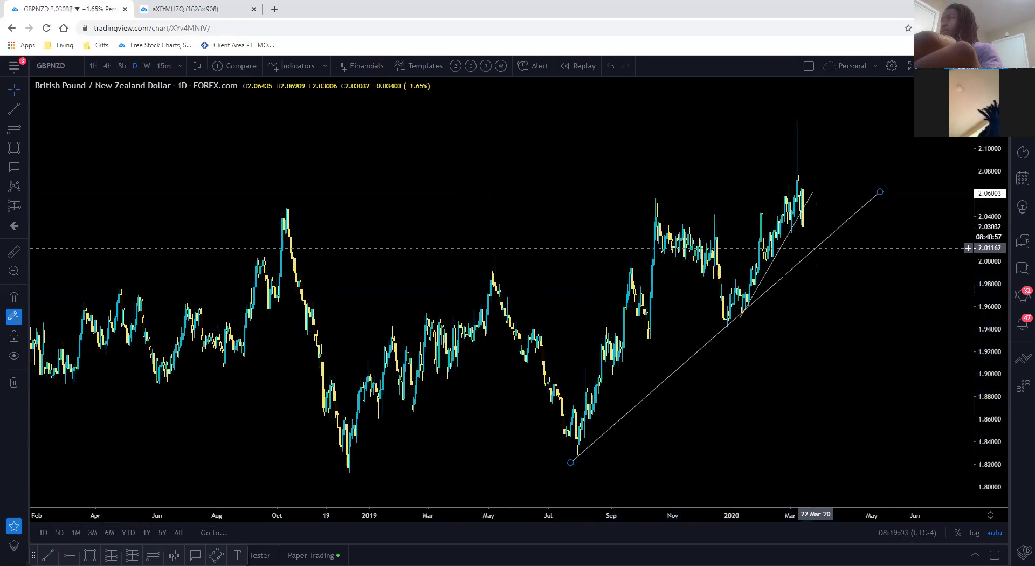
pyautogui.scroll(3, 797, 249)
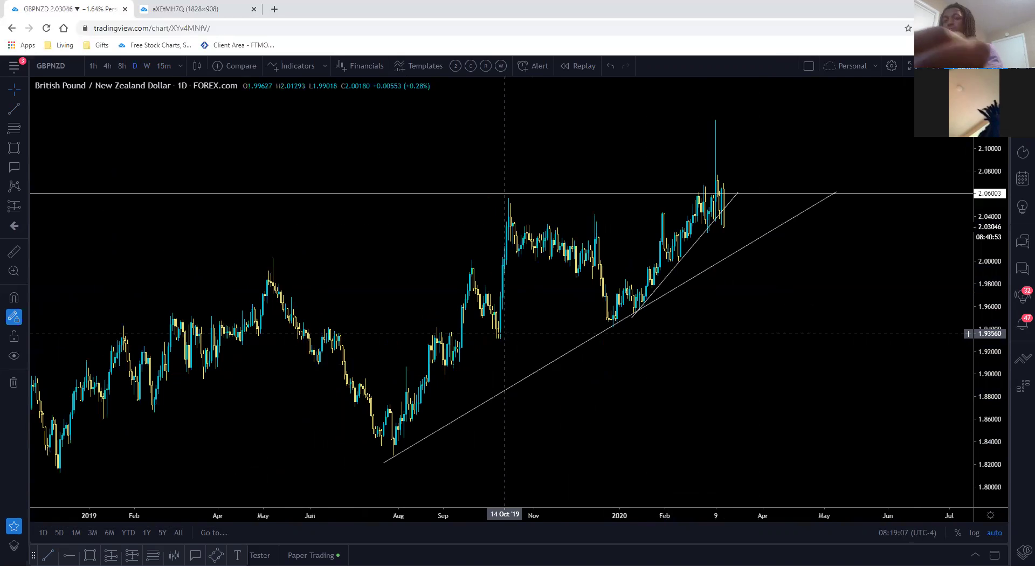
# Step: Add a horizontal line at 1.93560 below the October 2019 low and raise the upper horizontal line to 2.07488
pyautogui.click(505, 334)
pyautogui.rightClick(569, 136)
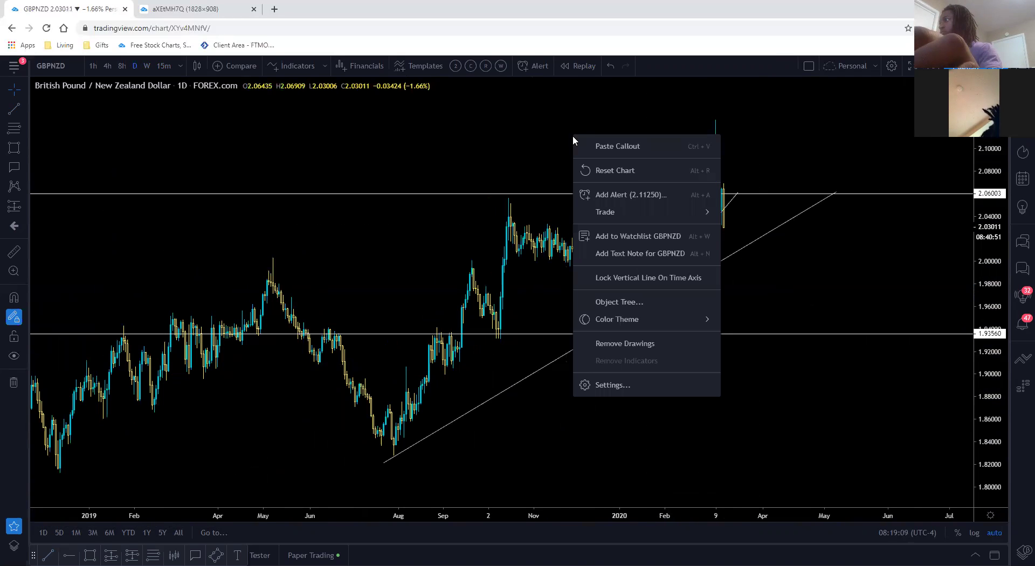
pyautogui.scroll(5, 734, 191)
pyautogui.scroll(3, 734, 190)
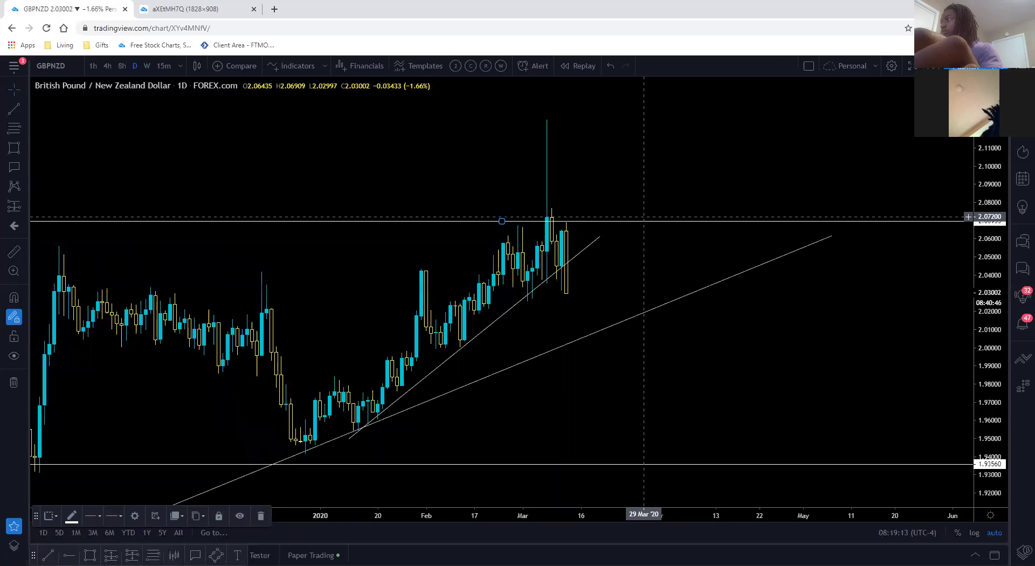
pyautogui.moveTo(645, 226); pyautogui.dragTo(643, 212)
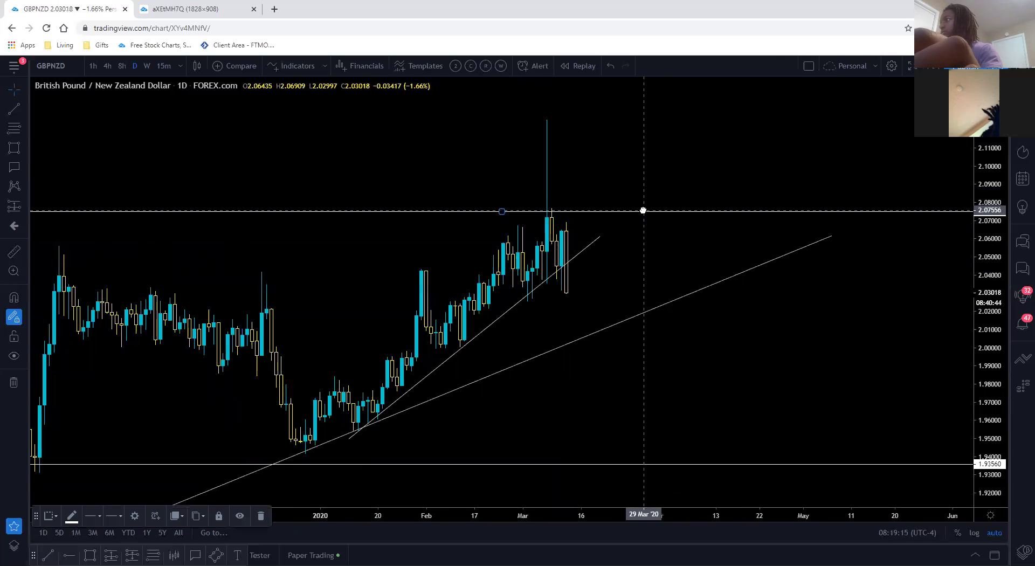
# Step: Extend the right ends of both ascending trendlines up to the upper horizontal line
pyautogui.moveTo(830, 237); pyautogui.dragTo(868, 212)
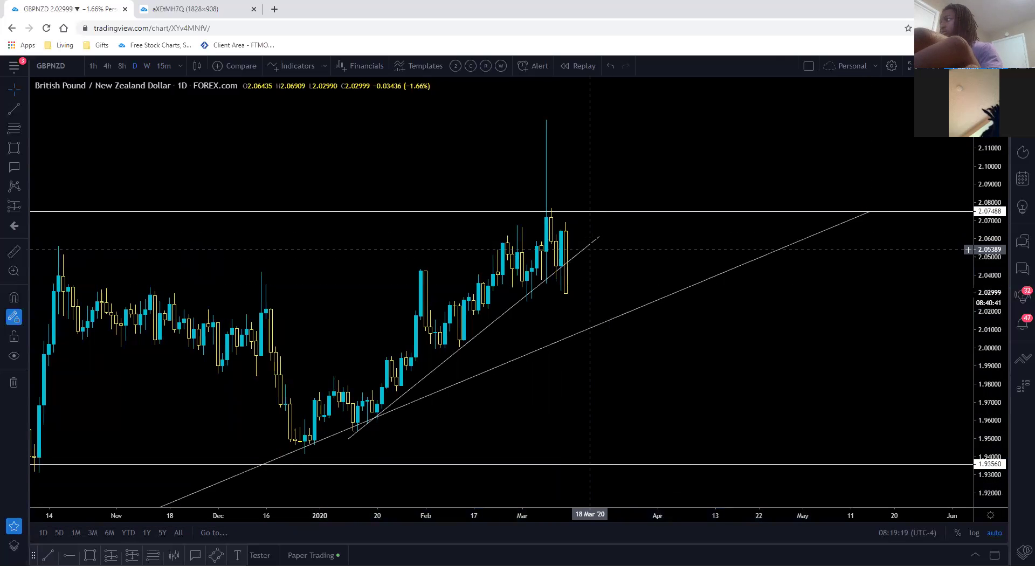
pyautogui.moveTo(600, 238); pyautogui.dragTo(619, 221)
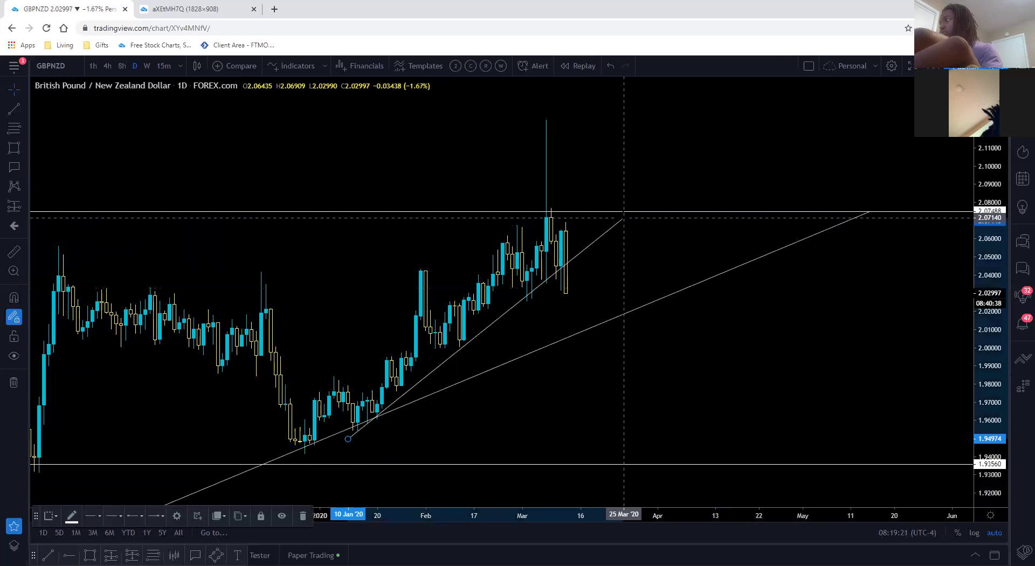
pyautogui.click(696, 284)
# Step: Switch the chart to the 4-hour interval and realign the steep trendline under the March lows, ending it at about 2.0740 on 29 March
pyautogui.write('4H')
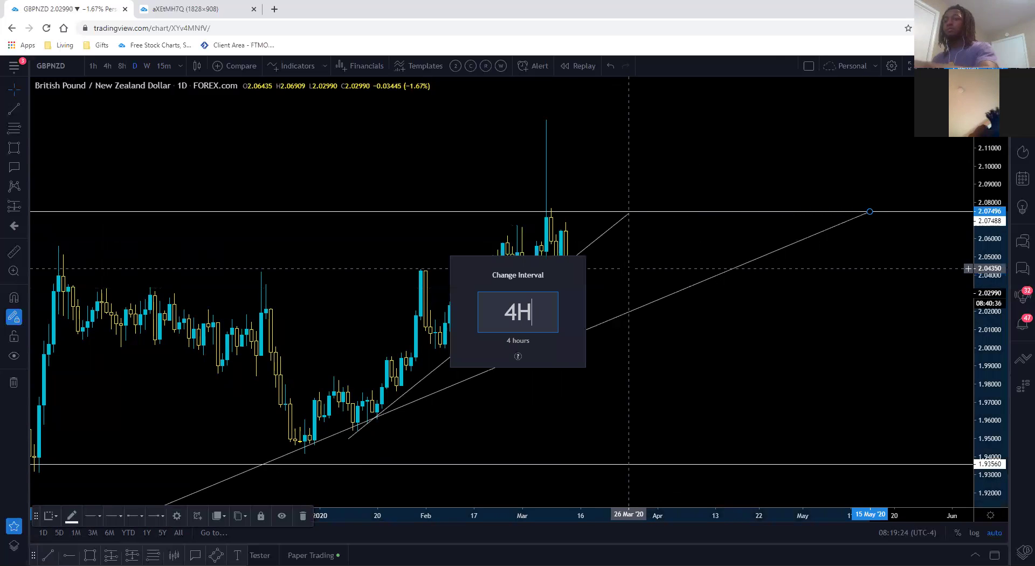
pyautogui.press('Return')
pyautogui.scroll(-5, 790, 342)
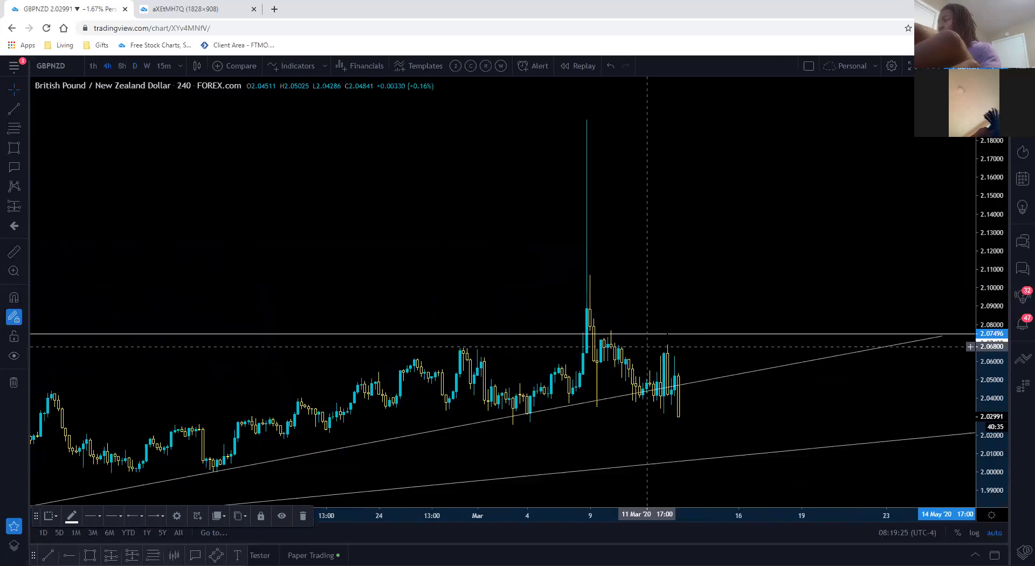
pyautogui.moveTo(852, 343); pyautogui.dragTo(688, 344)
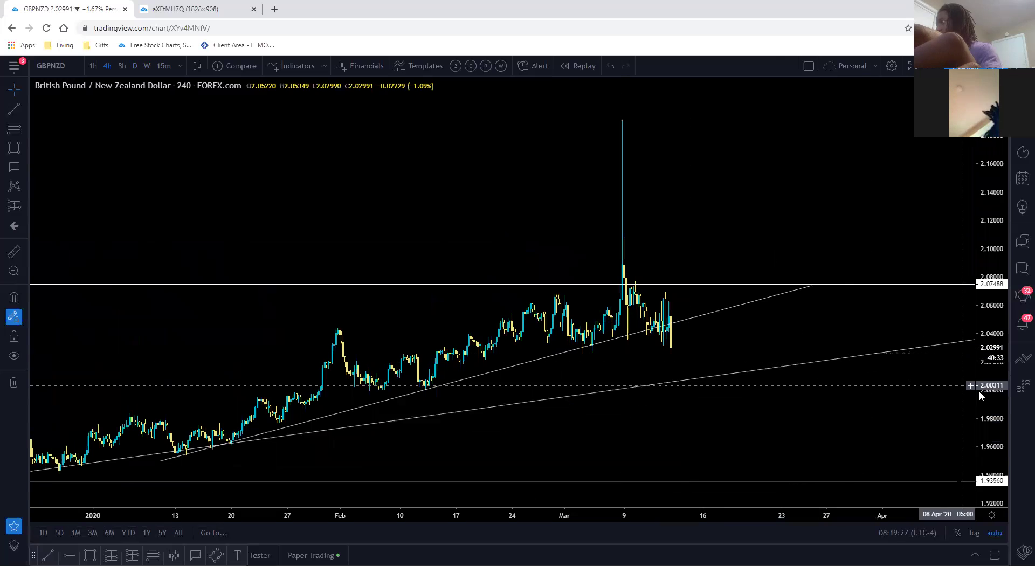
pyautogui.moveTo(996, 392); pyautogui.dragTo(905, 297)
pyautogui.moveTo(674, 234); pyautogui.dragTo(615, 168)
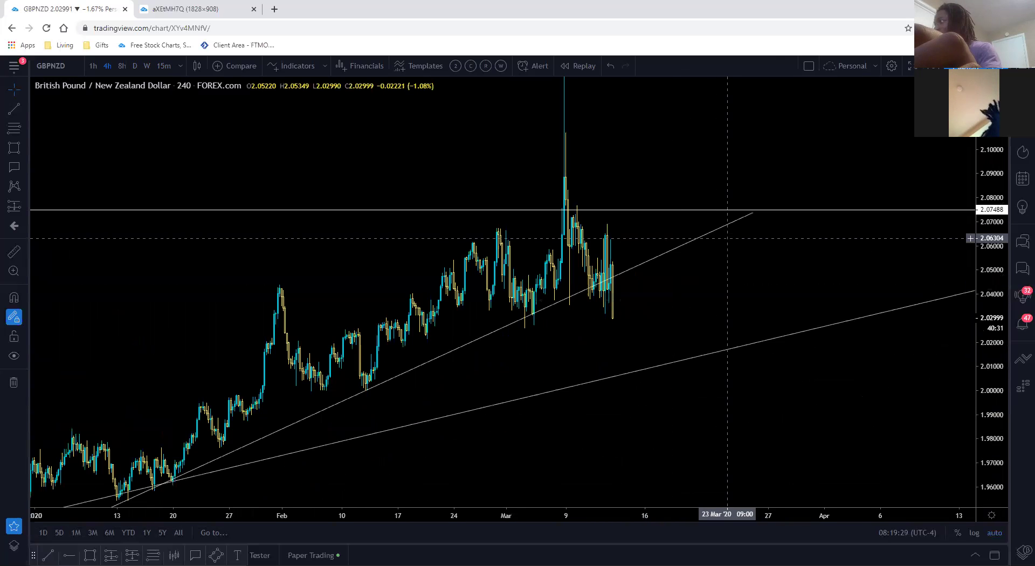
pyautogui.moveTo(754, 213); pyautogui.dragTo(792, 212)
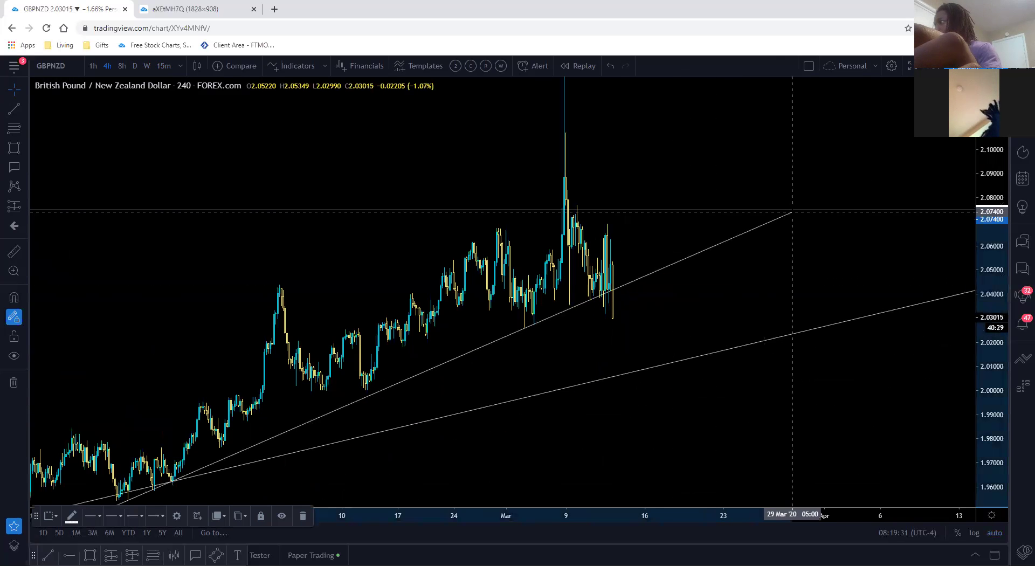
pyautogui.click(766, 258)
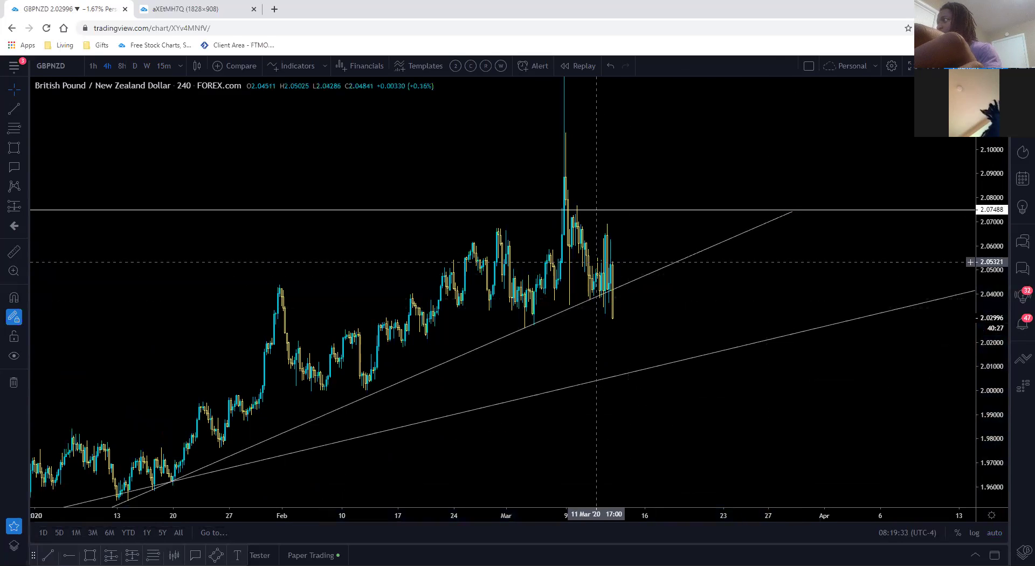
# Step: Draw a descending trendline from the 10 March high at about 2.0778 down to the long ascending trendline
pyautogui.click(14, 108)
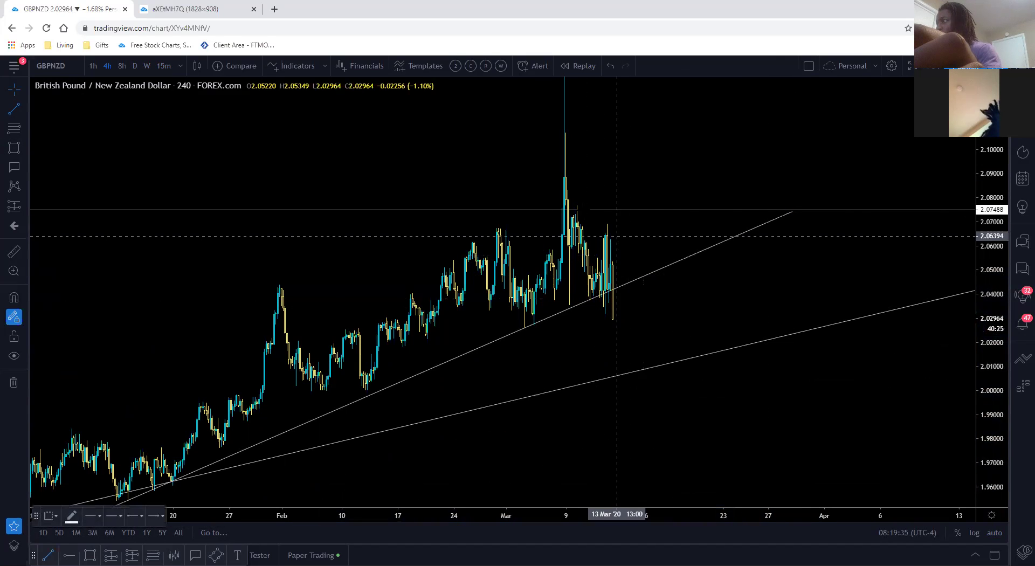
pyautogui.click(578, 203)
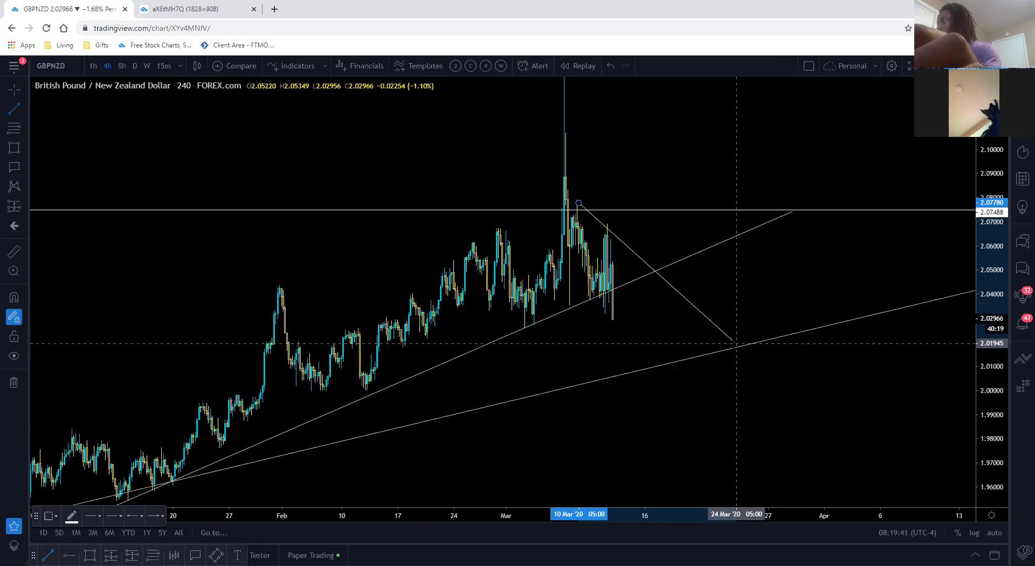
pyautogui.click(732, 348)
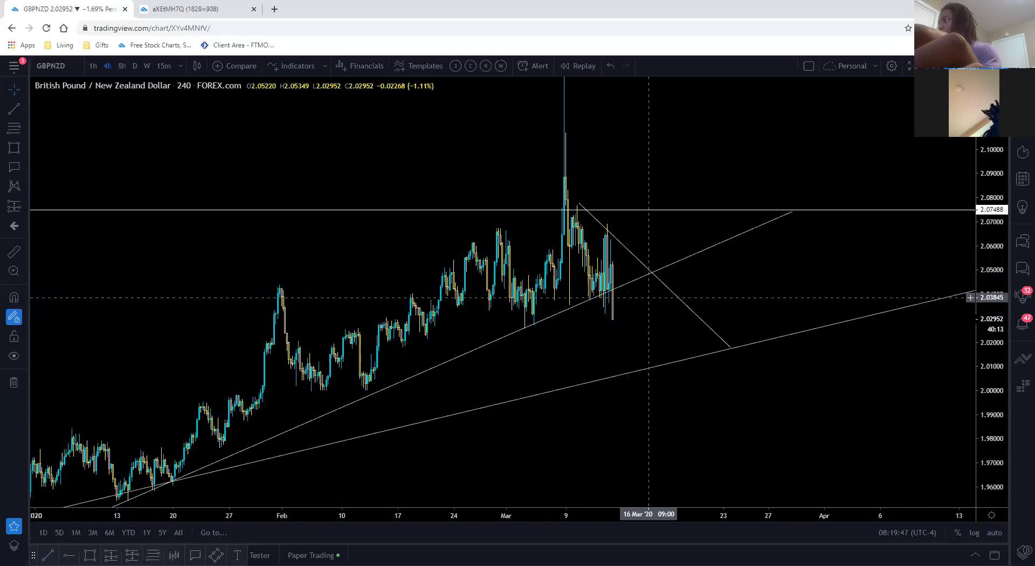
# Step: Draw a thin rectangle zone just below 2.04100, from the 10 March lows into late March
pyautogui.click(14, 148)
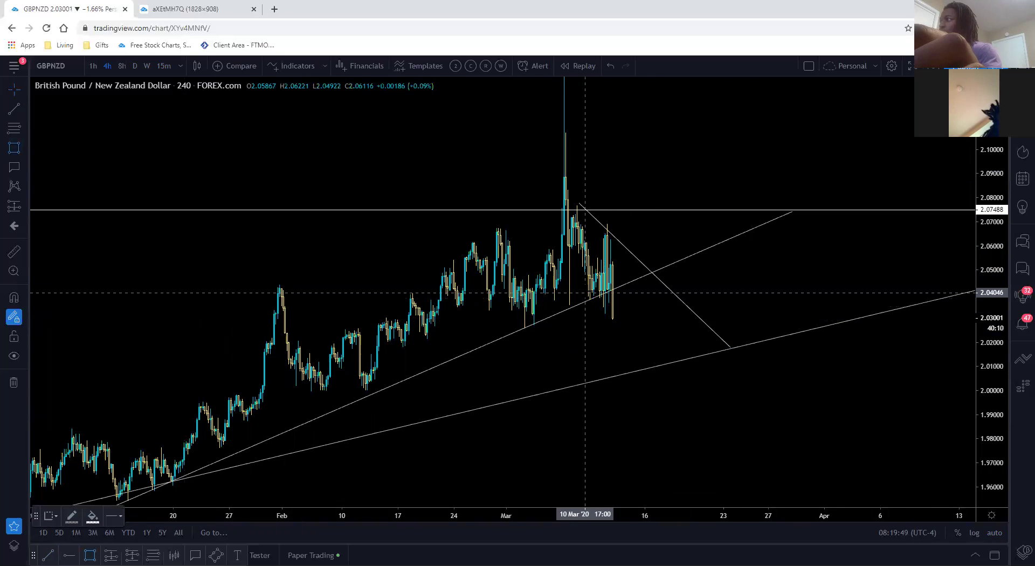
pyautogui.moveTo(585, 291); pyautogui.dragTo(809, 301)
pyautogui.click(780, 257)
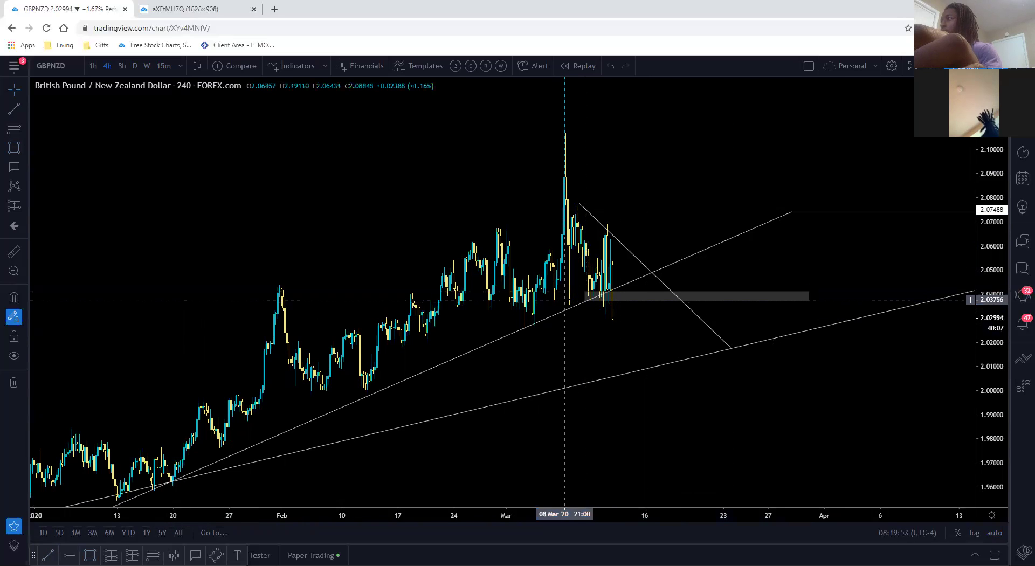
# Step: Create a GBPNZD alert for price crossing 2.03756 with the message "Look for JCP"
pyautogui.rightClick(565, 299)
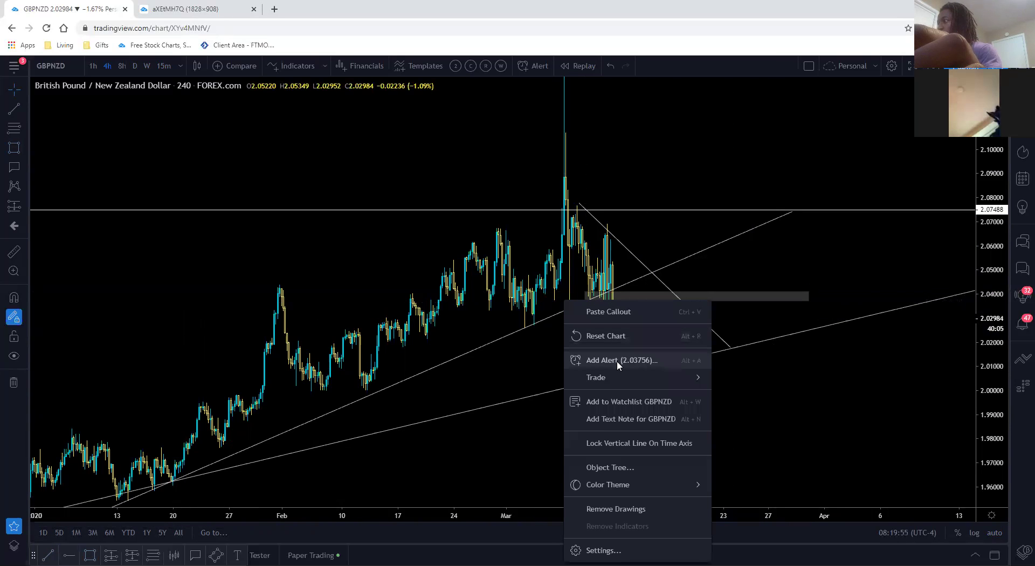
pyautogui.click(616, 361)
pyautogui.hotkey('ctrl', 'a')
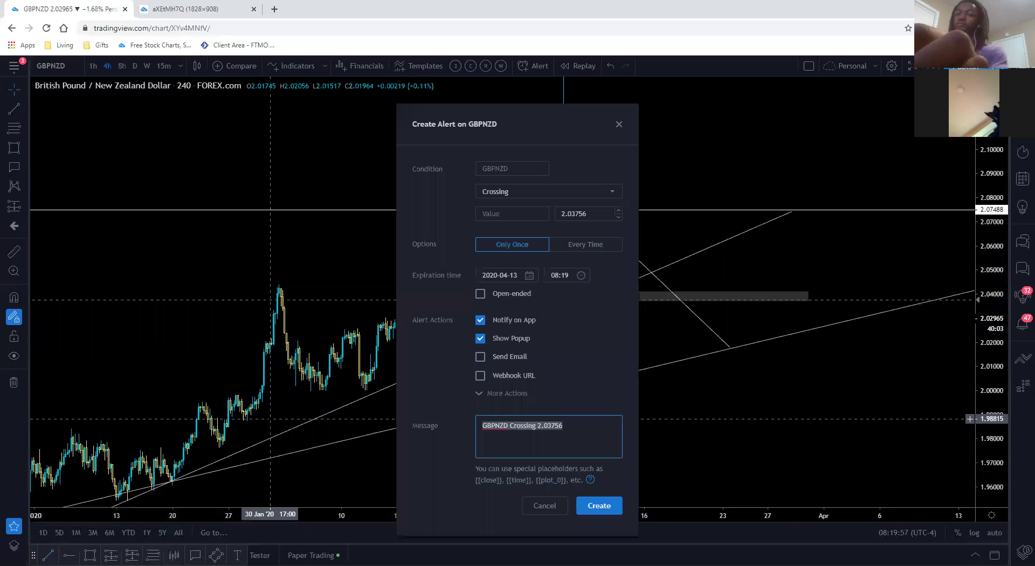
pyautogui.write('Look for JCP')
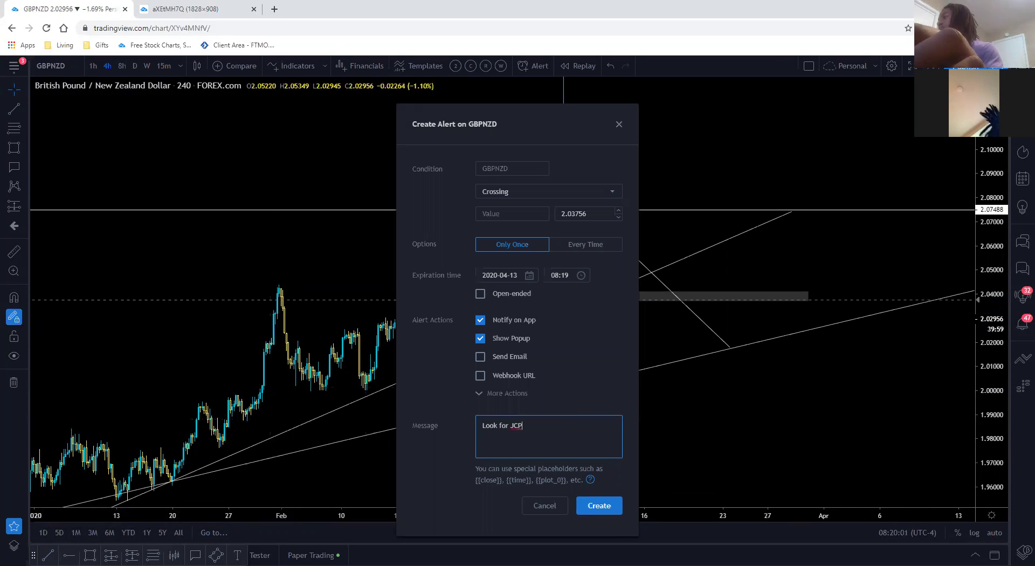
pyautogui.click(607, 505)
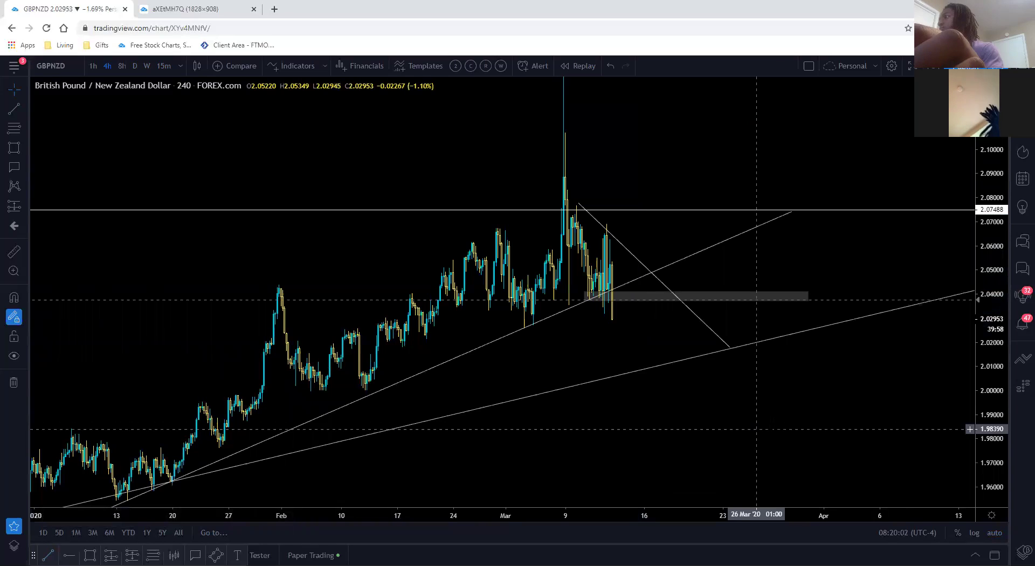
# Step: Switch the chart to the 1-hour interval and examine the 9 to 13 March price action around the grey zone
pyautogui.click(93, 66)
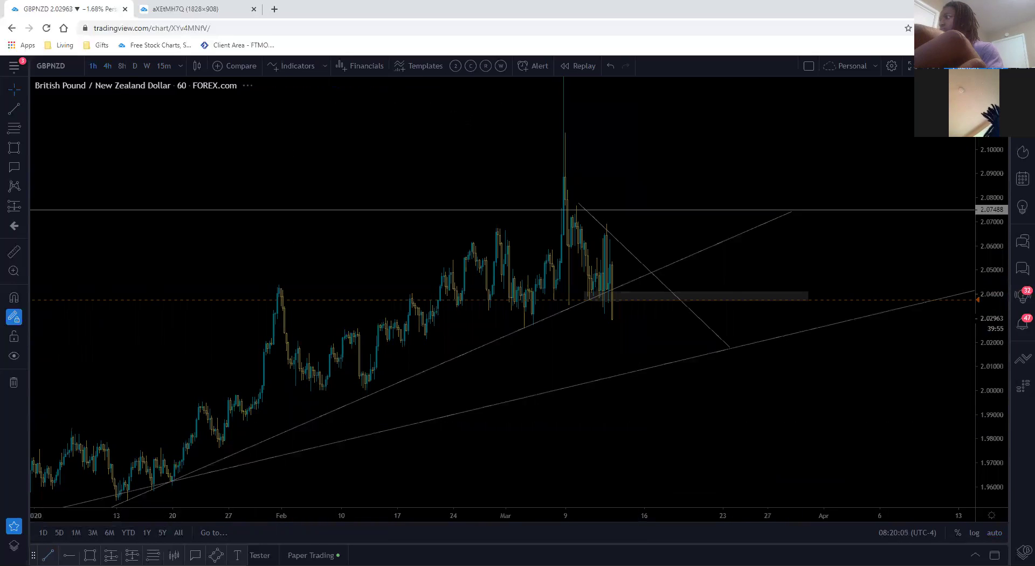
pyautogui.scroll(-5, 621, 178)
pyautogui.scroll(-6, 653, 178)
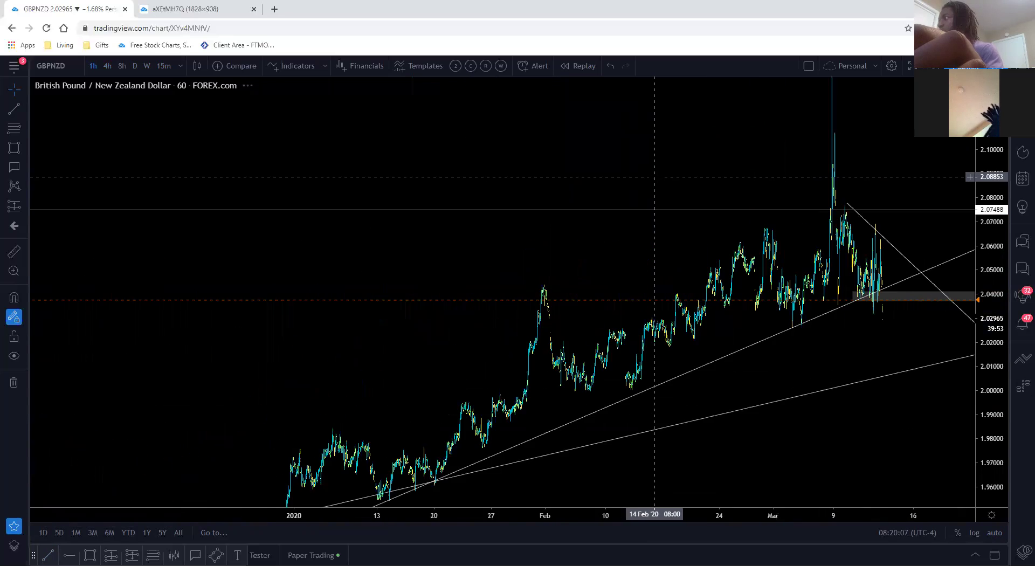
pyautogui.moveTo(727, 136); pyautogui.dragTo(477, 136)
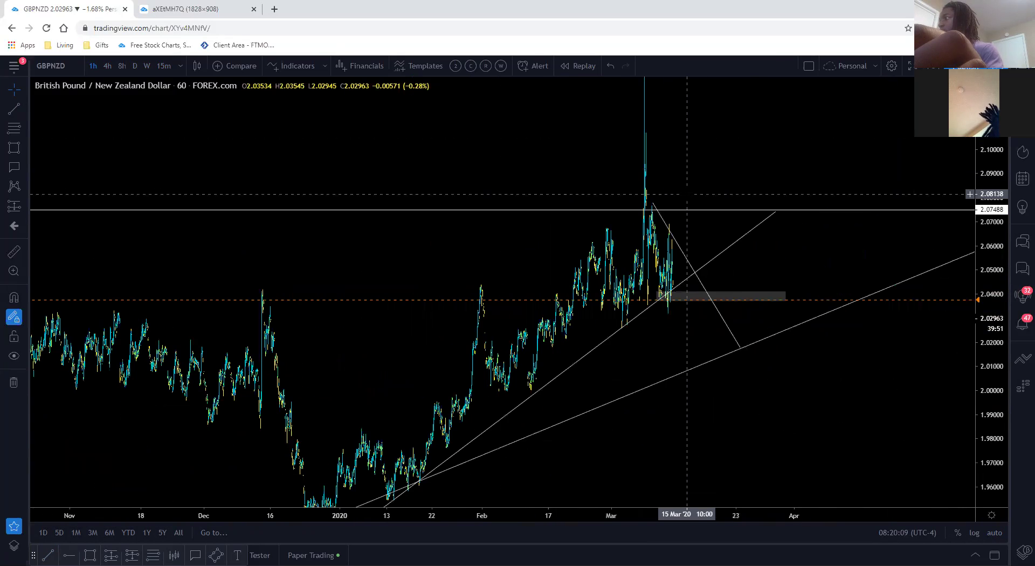
pyautogui.scroll(7, 696, 208)
pyautogui.moveTo(455, 251); pyautogui.dragTo(950, 233)
pyautogui.scroll(10, 585, 269)
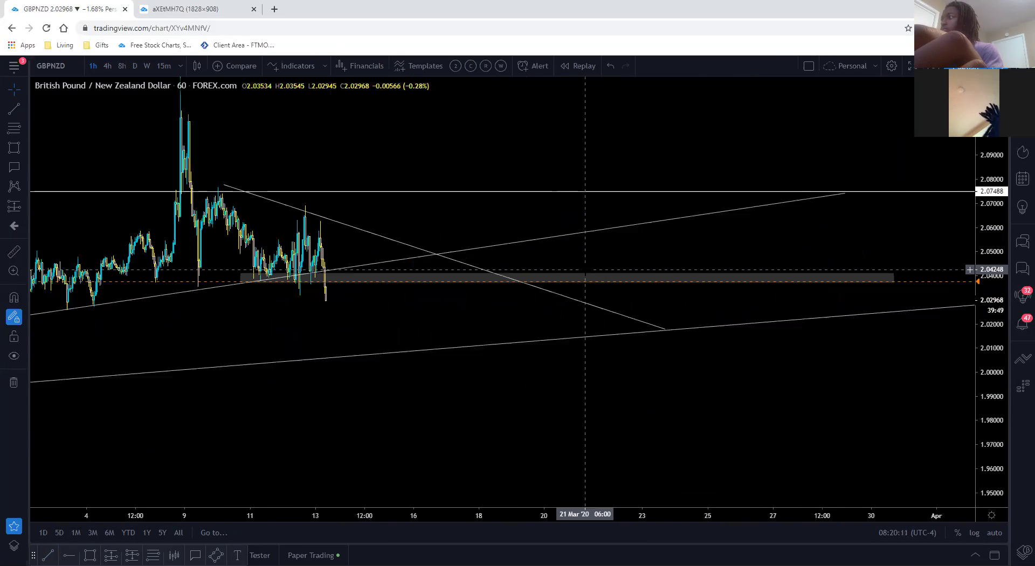
pyautogui.moveTo(407, 265); pyautogui.dragTo(634, 270)
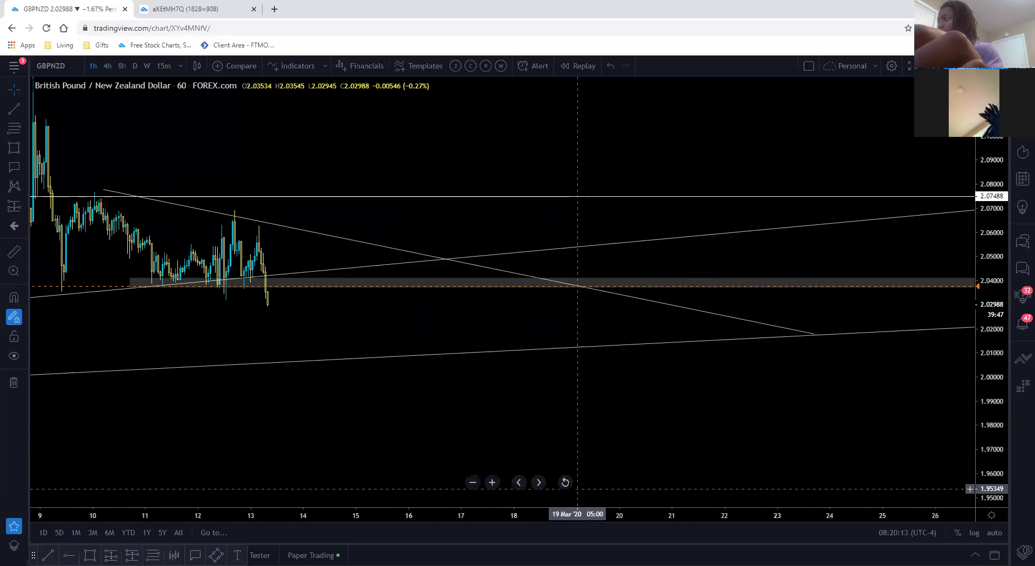
pyautogui.click(566, 484)
pyautogui.moveTo(797, 267); pyautogui.dragTo(696, 267)
pyautogui.moveTo(991, 436); pyautogui.dragTo(991, 226)
pyautogui.moveTo(643, 319); pyautogui.dragTo(544, 76)
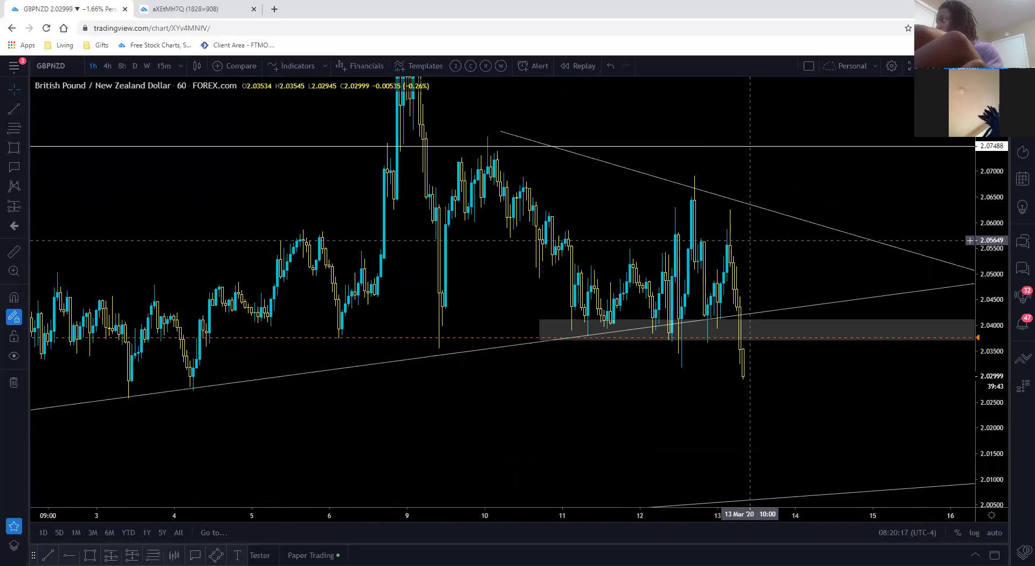
pyautogui.moveTo(792, 187); pyautogui.dragTo(640, 166)
pyautogui.moveTo(739, 159); pyautogui.dragTo(607, 163)
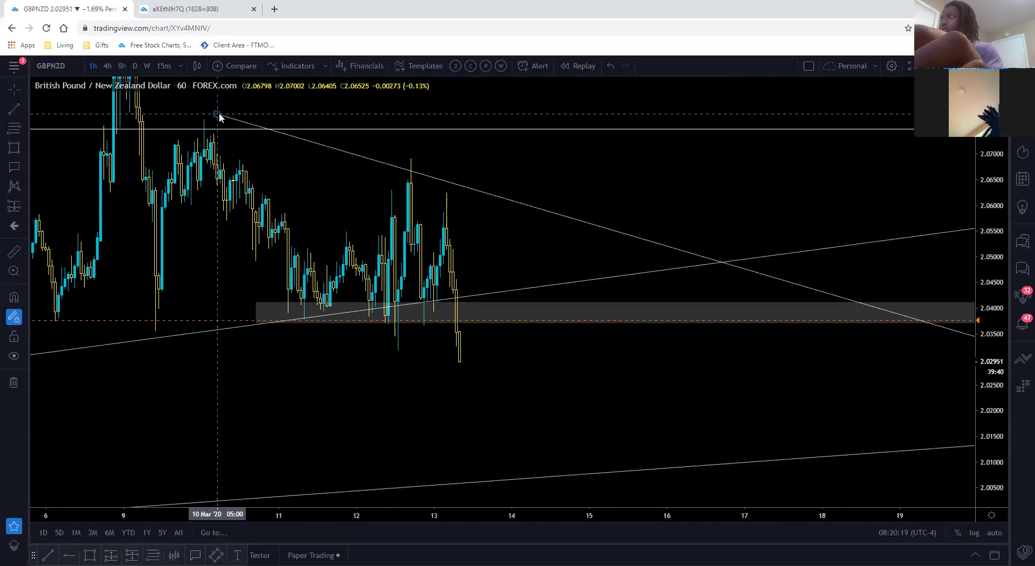
# Step: Replace the descending trendline from the 10 March high with a steeper one from the 12 March high at about 2.0689 down to about 2.0075
pyautogui.moveTo(217, 114); pyautogui.dragTo(411, 158)
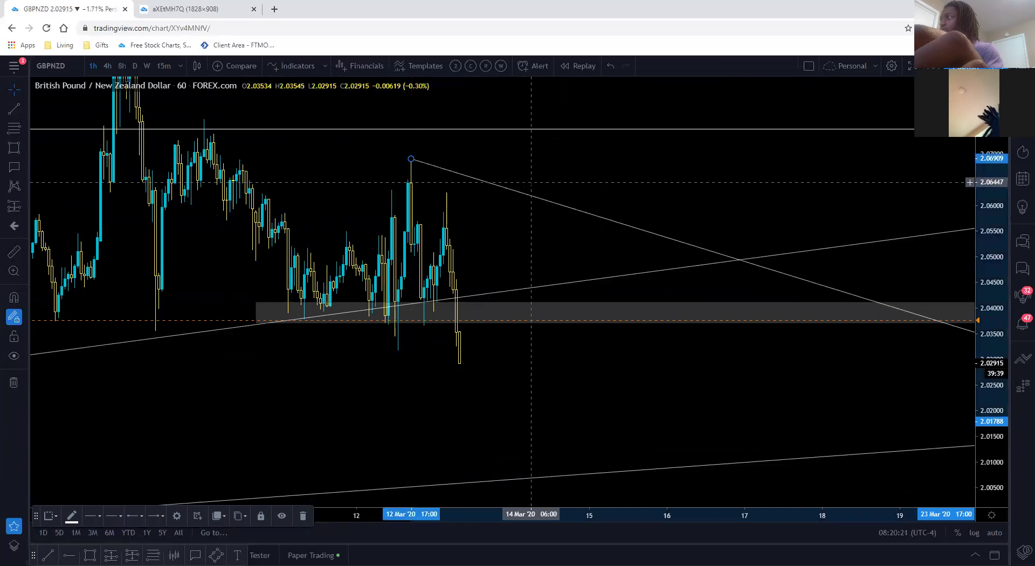
pyautogui.press('Delete')
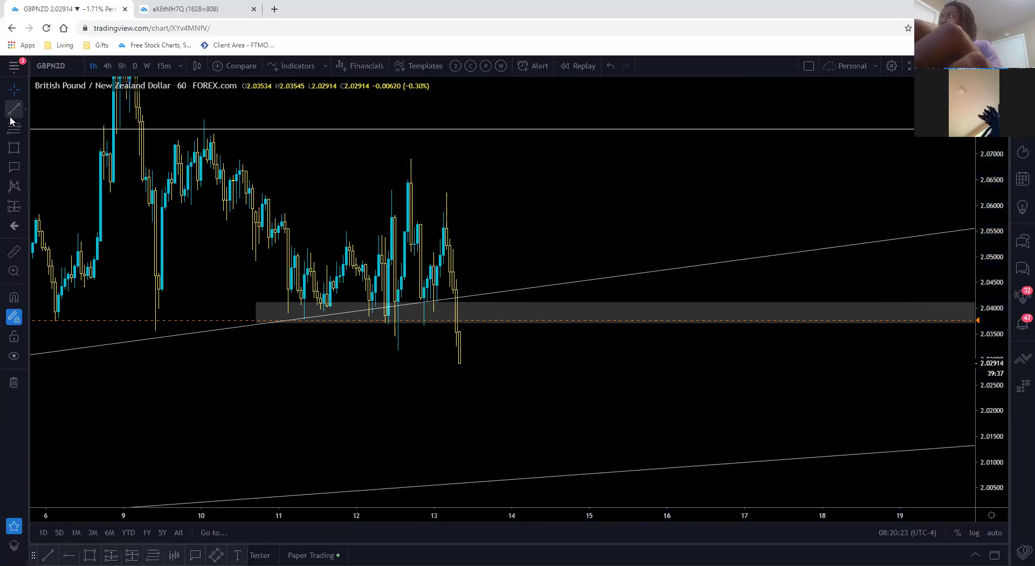
pyautogui.hotkey('alt', 't')
pyautogui.click(411, 161)
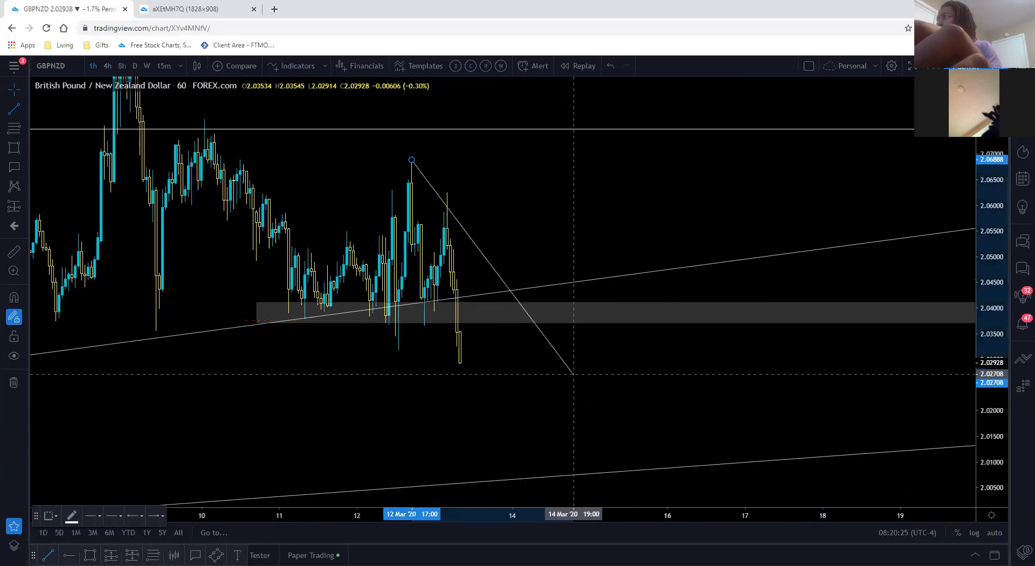
pyautogui.click(602, 473)
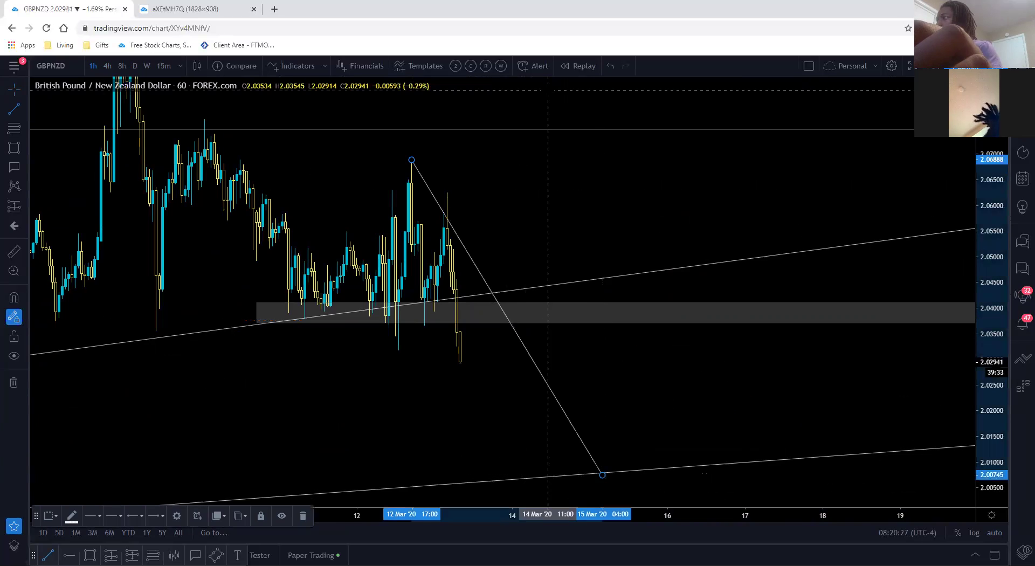
pyautogui.moveTo(574, 218); pyautogui.dragTo(637, 213)
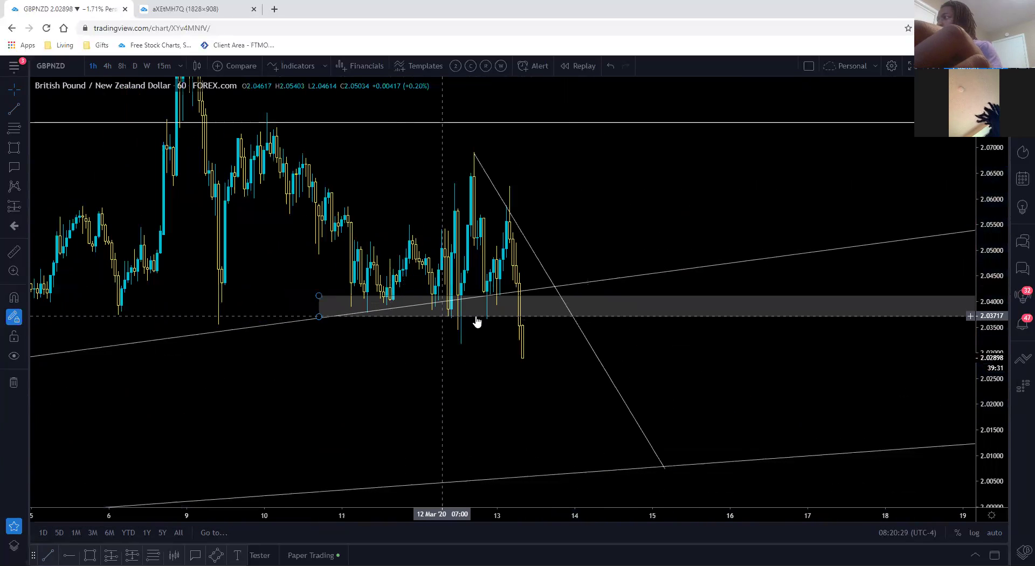
pyautogui.click(14, 108)
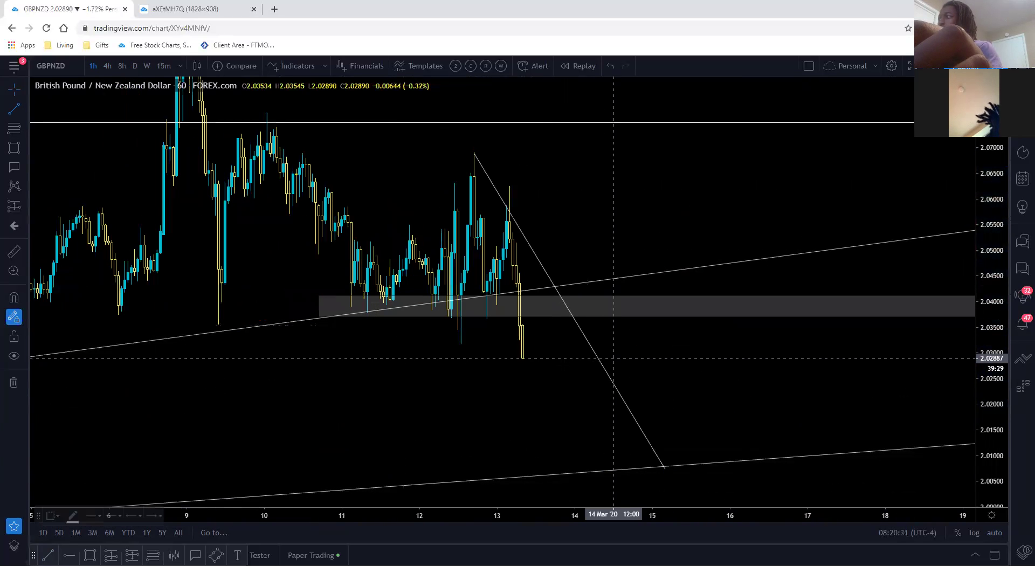
pyautogui.click(523, 365)
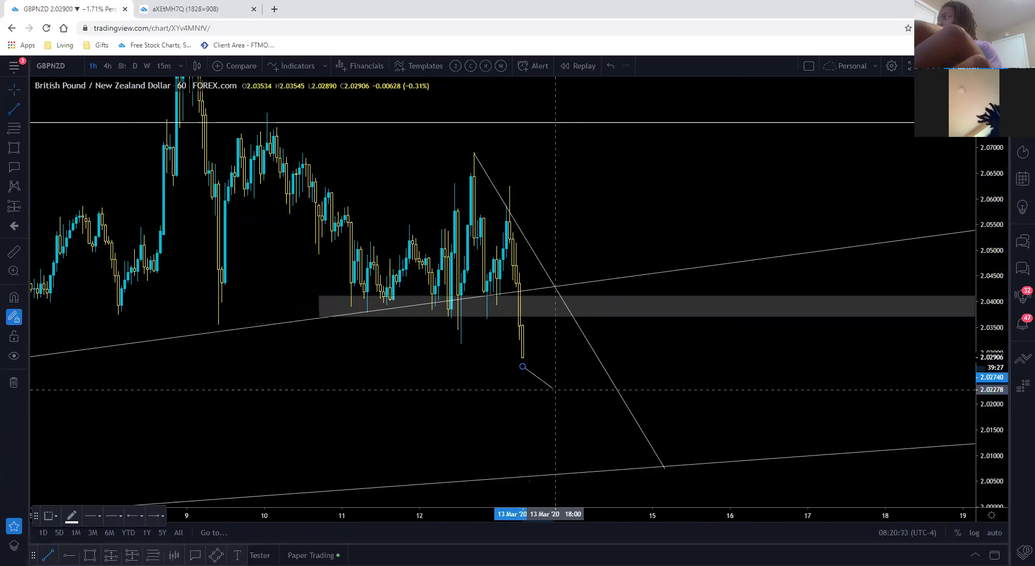
pyautogui.press('Escape')
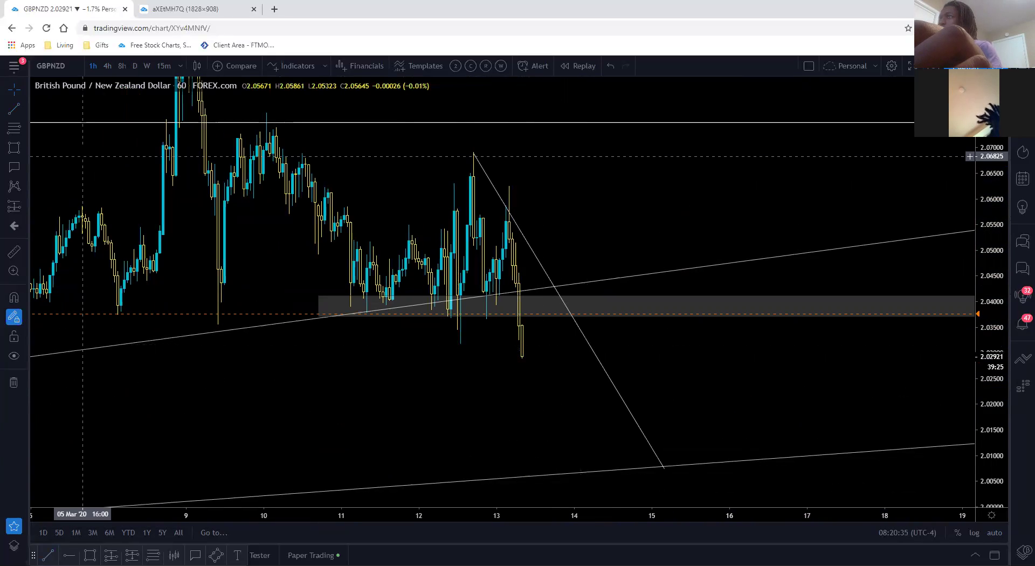
pyautogui.click(24, 109)
pyautogui.click(524, 363)
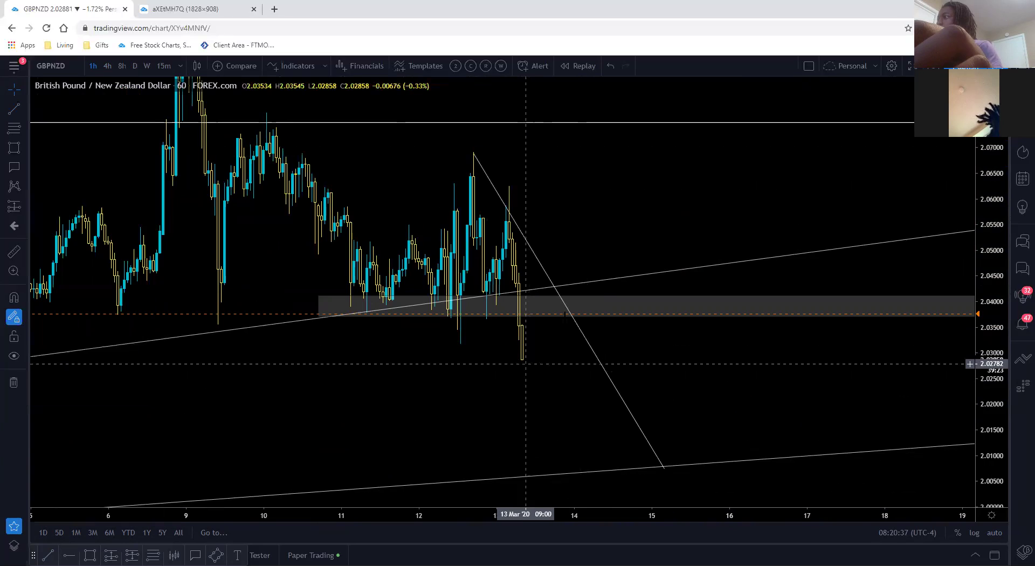
pyautogui.click(13, 111)
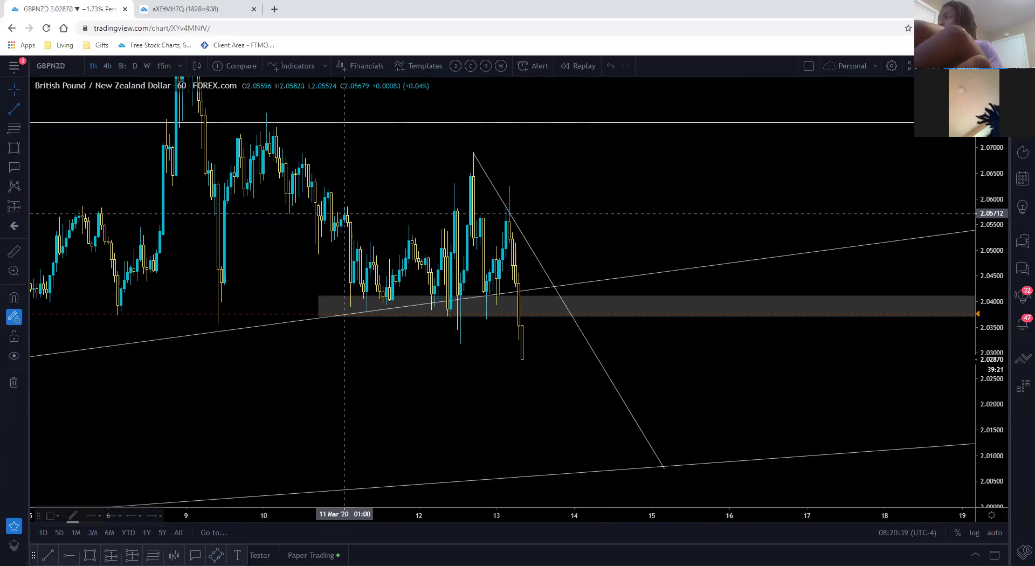
pyautogui.press('Escape')
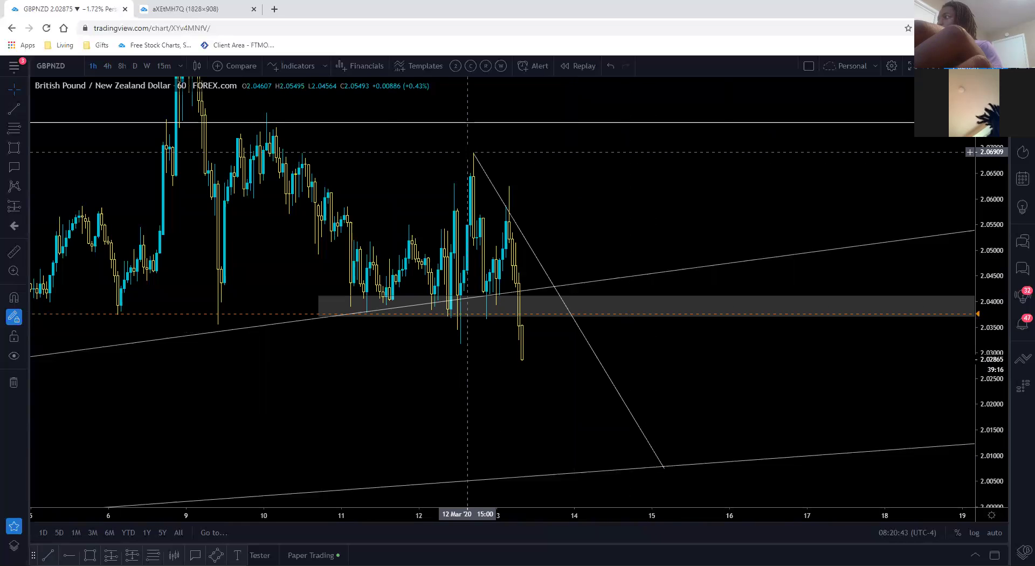
# Step: Reshape the steep trendline to start at the 10 March high and descend through about 2.0350 on 19 March
pyautogui.moveTo(473, 154)
pyautogui.mouseDown()
pyautogui.moveTo(341, 99)
pyautogui.moveTo(283, 97)
pyautogui.moveTo(267, 112)
pyautogui.mouseUp()
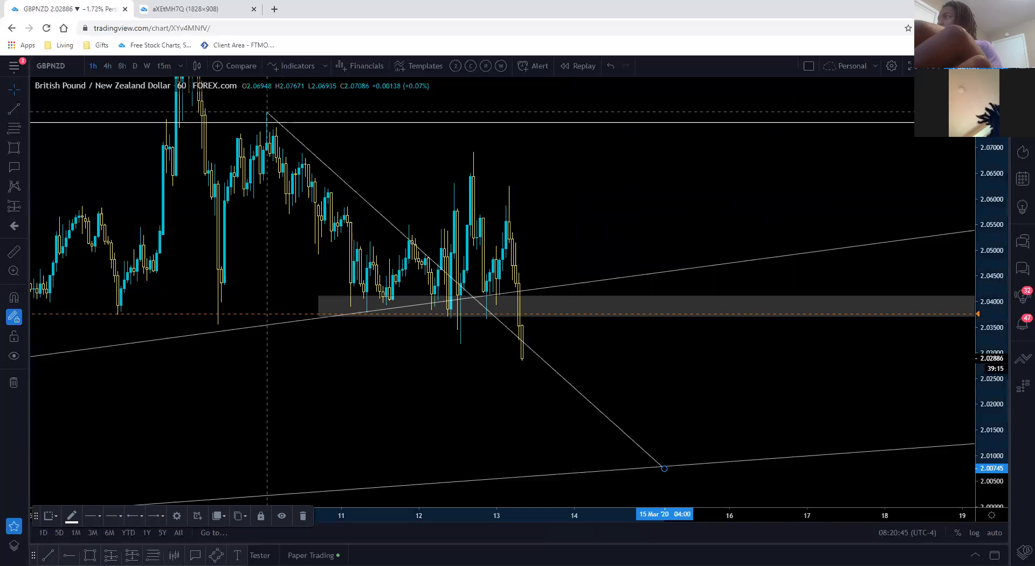
pyautogui.moveTo(665, 470); pyautogui.dragTo(995, 335)
pyautogui.click(823, 381)
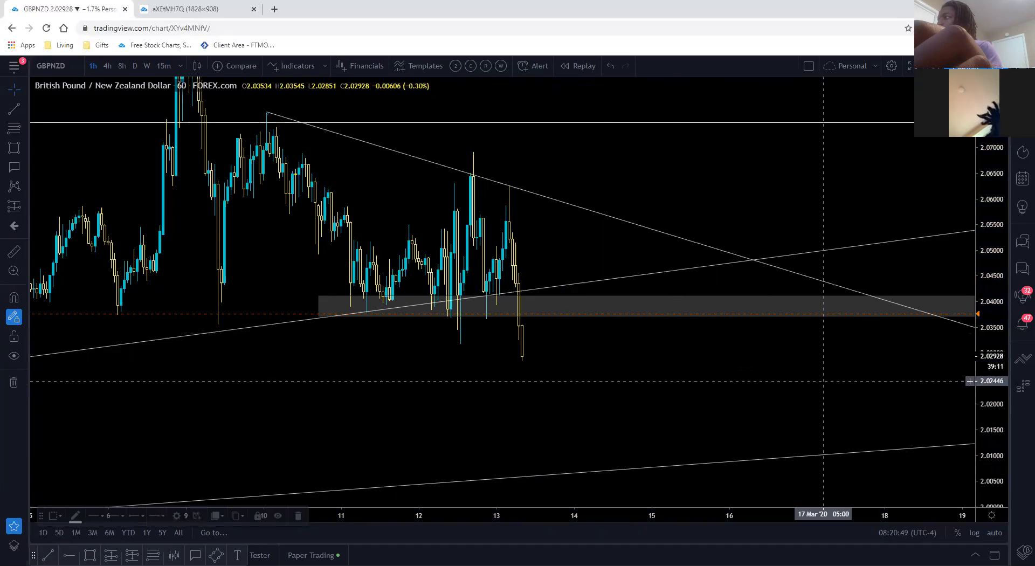
# Step: Draw a steep descending trendline from the 12 March high at about 2.0690 to the lower ascending trendline at about 2.0073 on 15 March
pyautogui.click(14, 109)
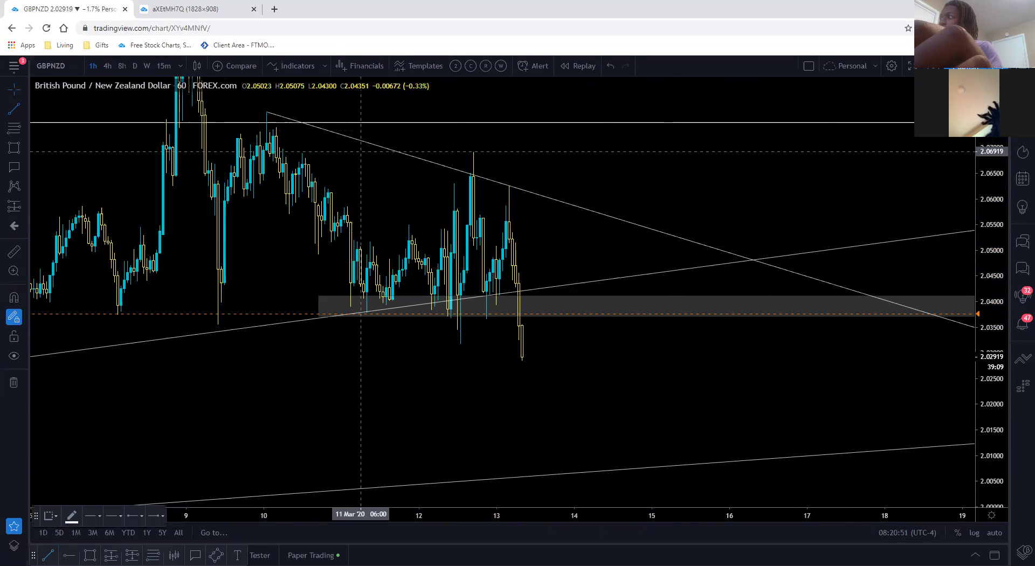
pyautogui.click(474, 153)
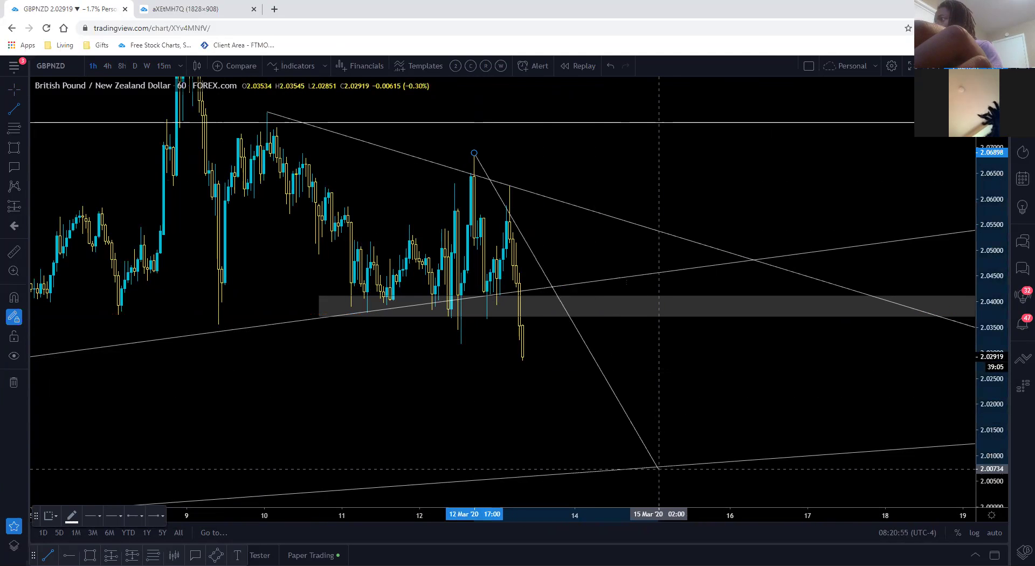
pyautogui.click(659, 468)
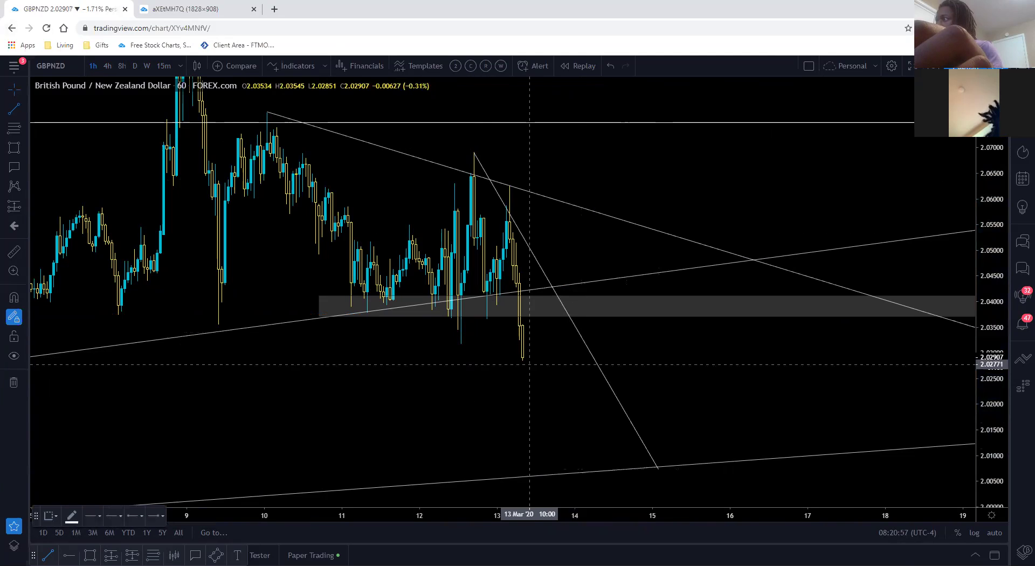
# Step: Draw a short rising trendline from just below the latest candle, at about 2.0277, up to where the steep trendline leaves the grey zone
pyautogui.click(526, 367)
pyautogui.click(571, 312)
pyautogui.click(539, 328)
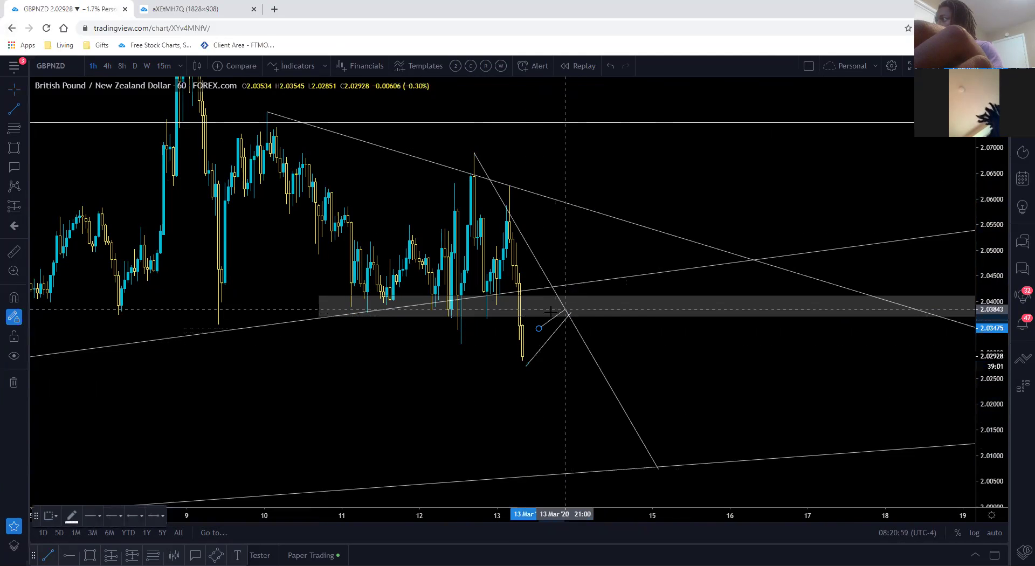
pyautogui.press('Escape')
# Step: Sketch a projected pullback and drop with two trendlines: from about 2.0353 up to 2.0397 in the grey zone, then down to about 2.0220
pyautogui.click(18, 109)
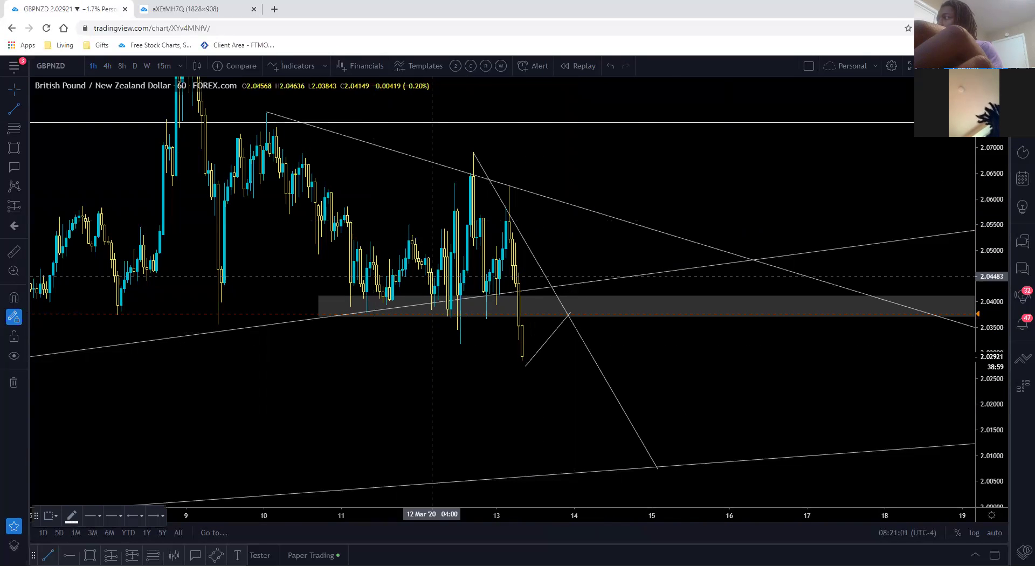
pyautogui.click(522, 326)
pyautogui.click(556, 304)
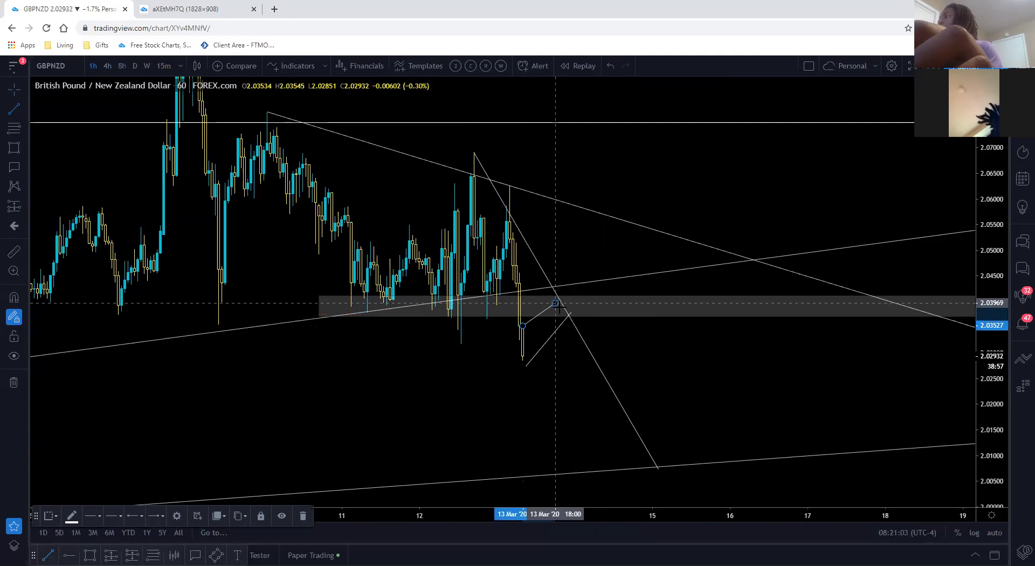
pyautogui.press('Escape')
pyautogui.click(12, 109)
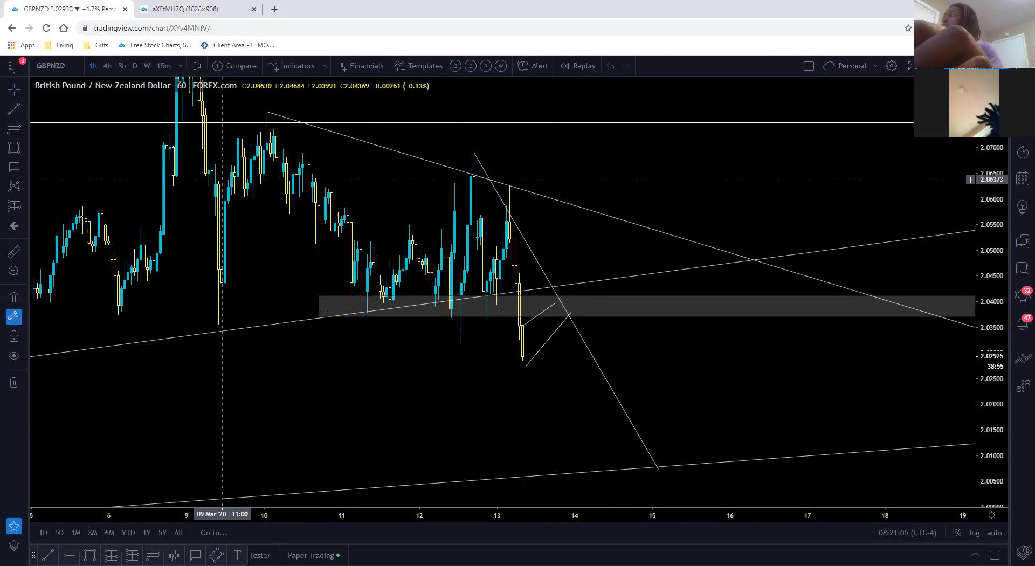
pyautogui.click(556, 306)
pyautogui.click(577, 395)
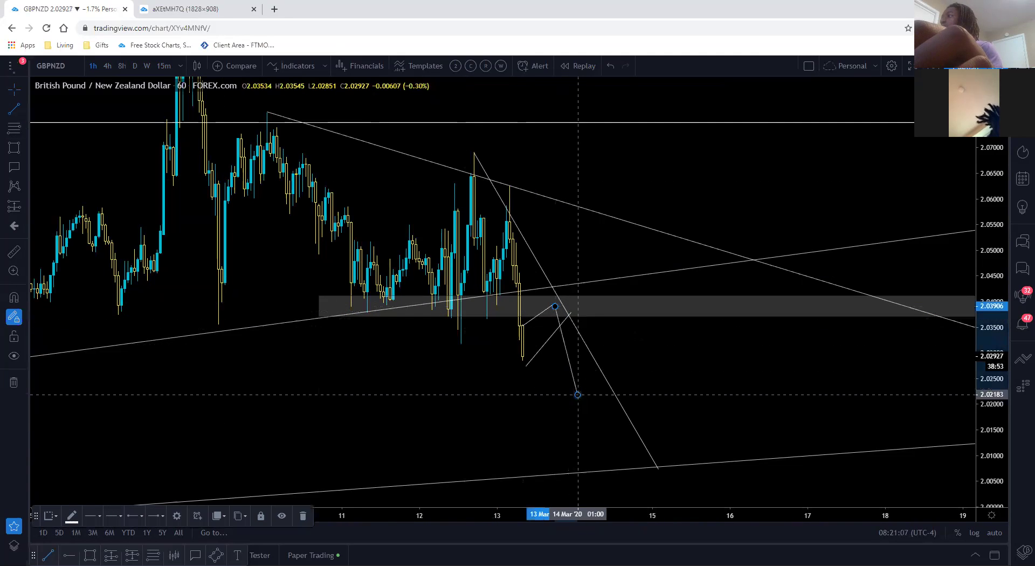
pyautogui.click(702, 309)
# Step: Add a callout reading "Look for JCP" in the grey zone beside the steep trendline, at about 2.0380 on 14 March
pyautogui.click(14, 165)
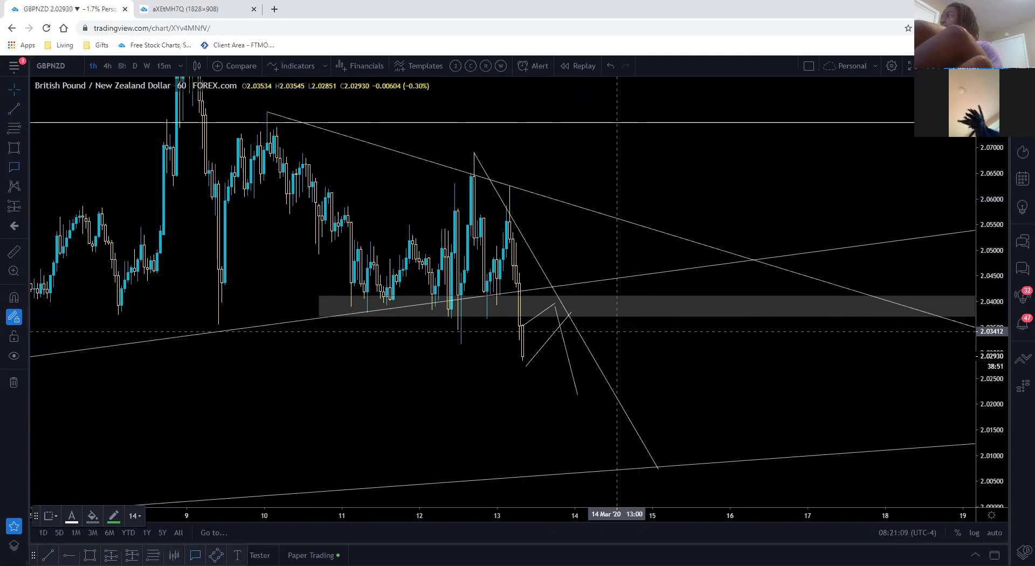
pyautogui.click(586, 311)
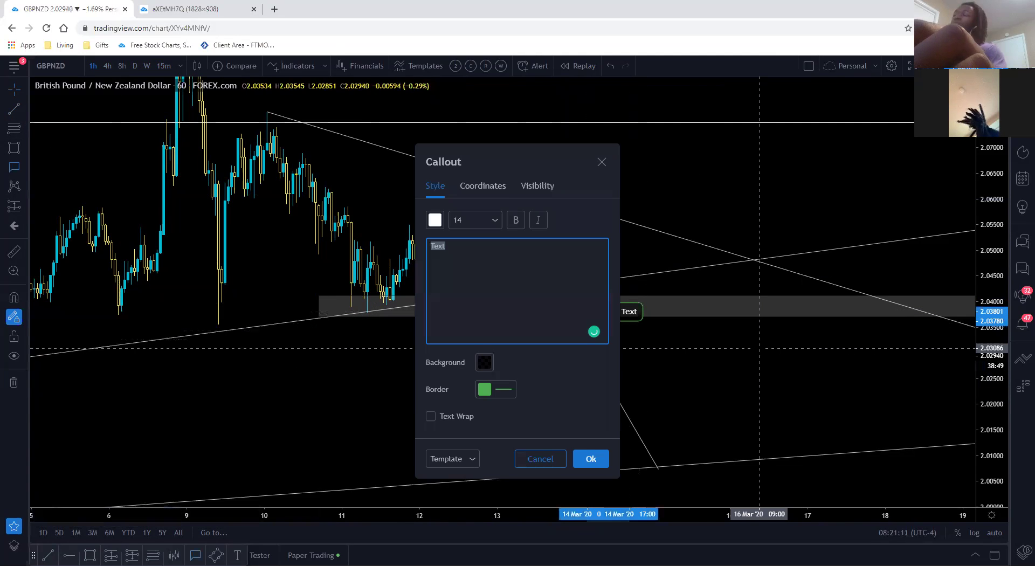
pyautogui.write('Loo')
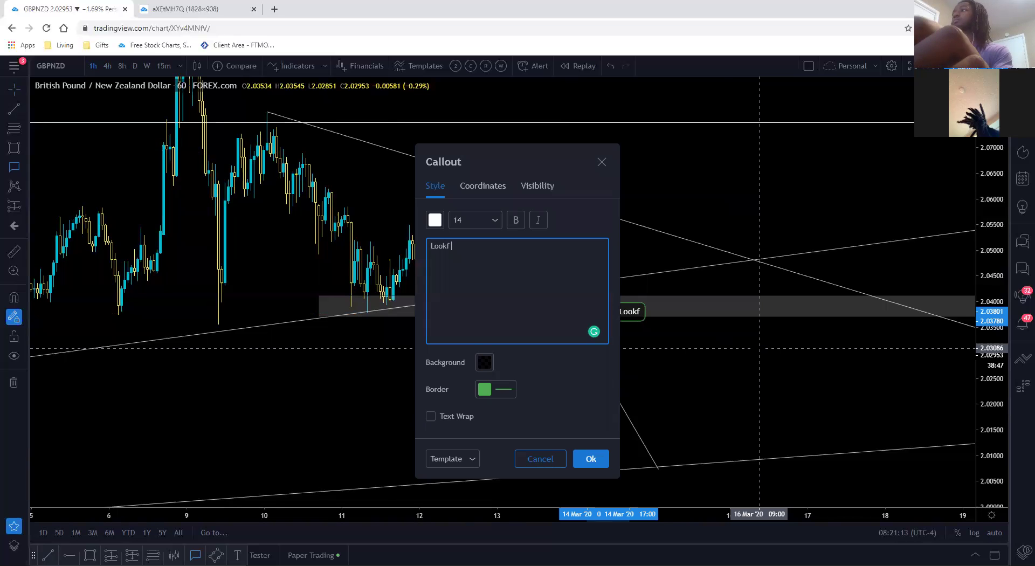
pyautogui.write('k for')
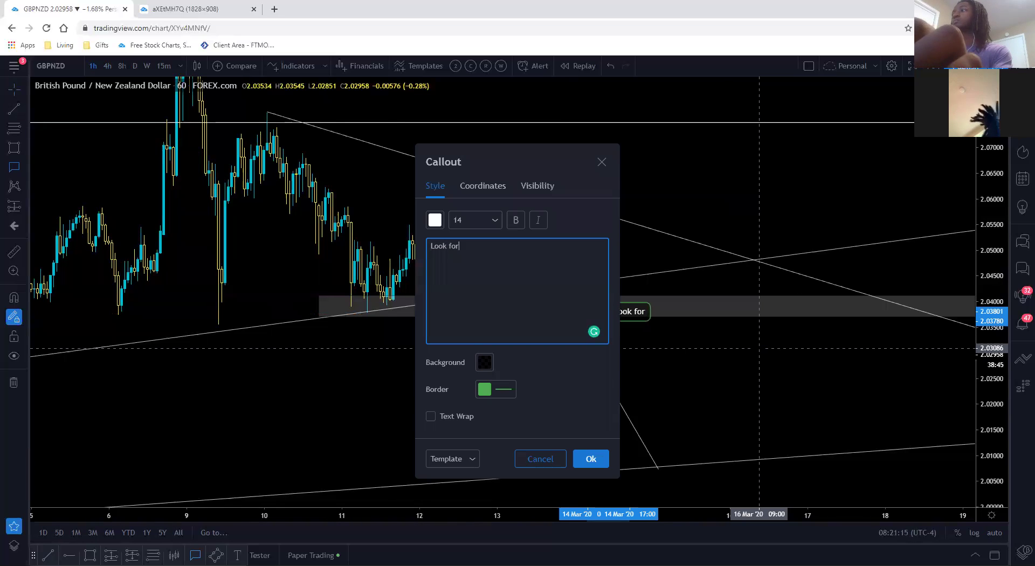
pyautogui.write(' JCP')
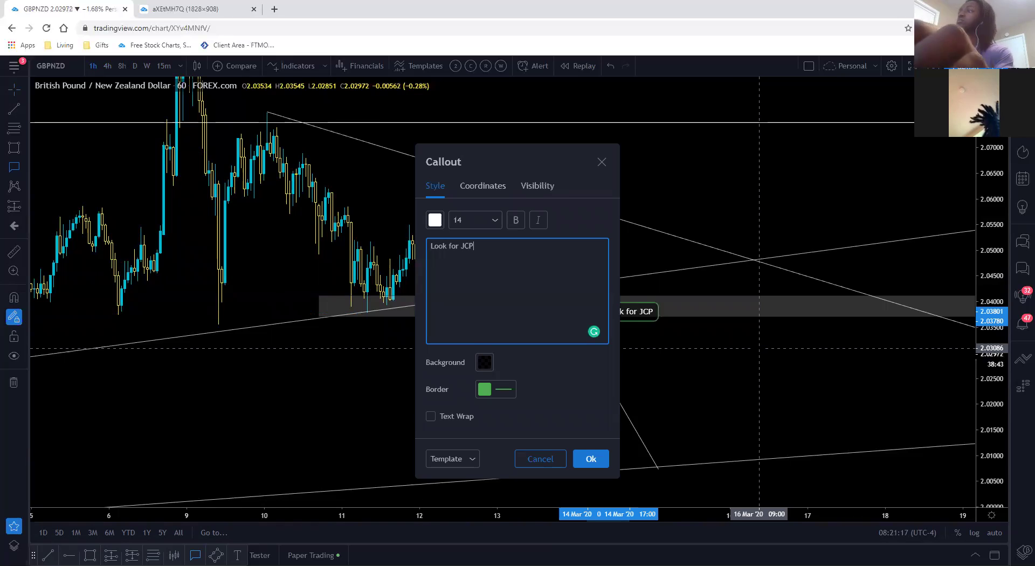
pyautogui.click(591, 458)
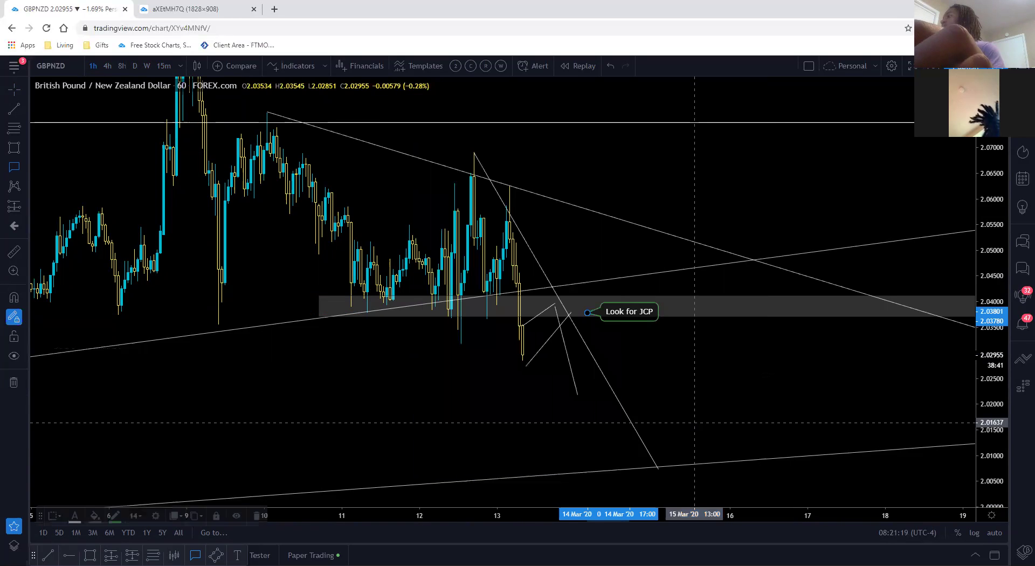
pyautogui.click(768, 376)
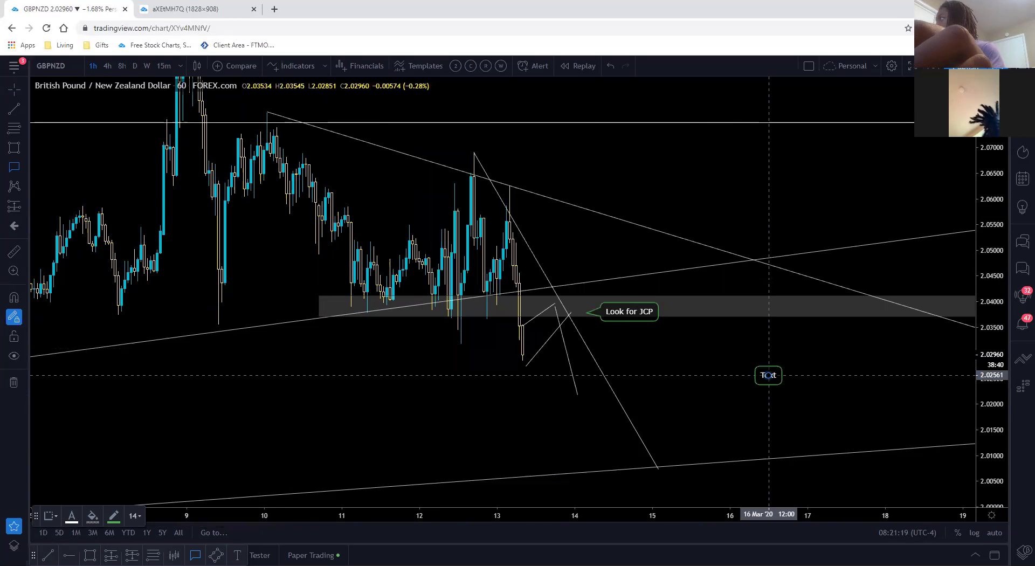
# Step: Take a snapshot of the marked-up chart and copy its link to the clipboard
pyautogui.hotkey('alt', 's')
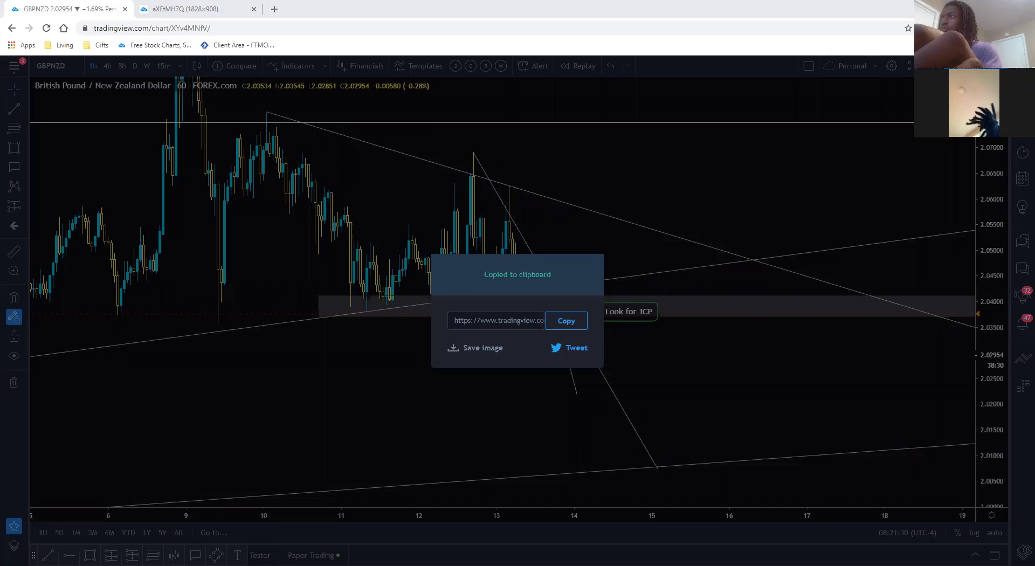
pyautogui.press('Escape')
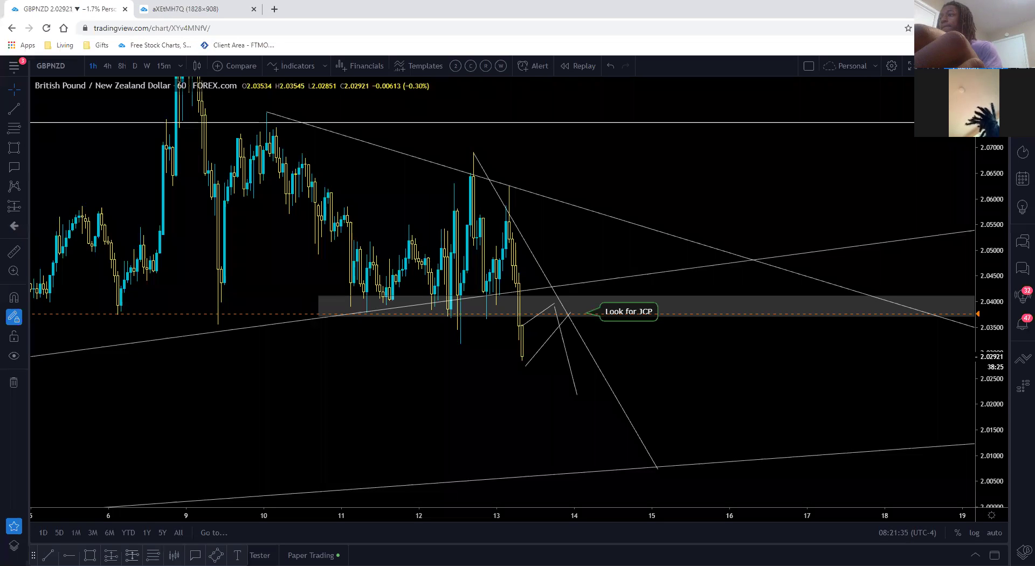
# Step: Place a short position with its entry at 2.03717 on the grey zone's lower edge and its stop level at about 2.0475
pyautogui.click(542, 316)
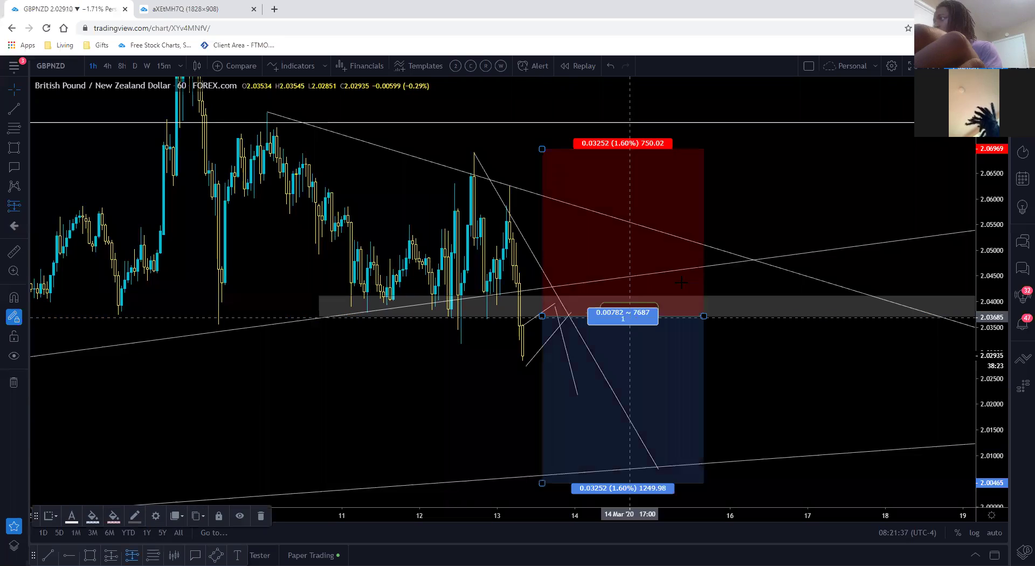
pyautogui.press('Escape')
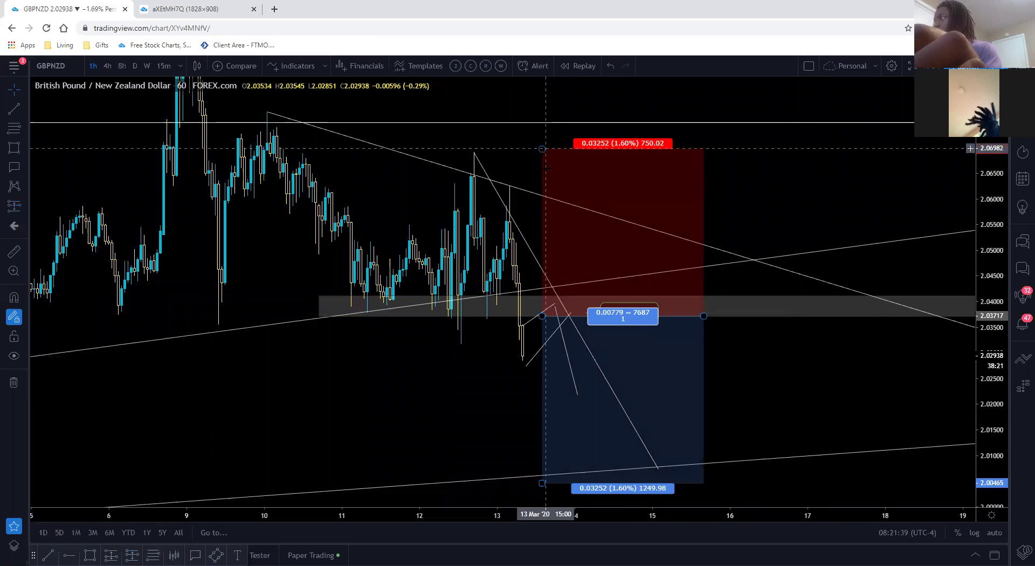
pyautogui.moveTo(546, 149); pyautogui.dragTo(589, 175)
pyautogui.click(640, 158)
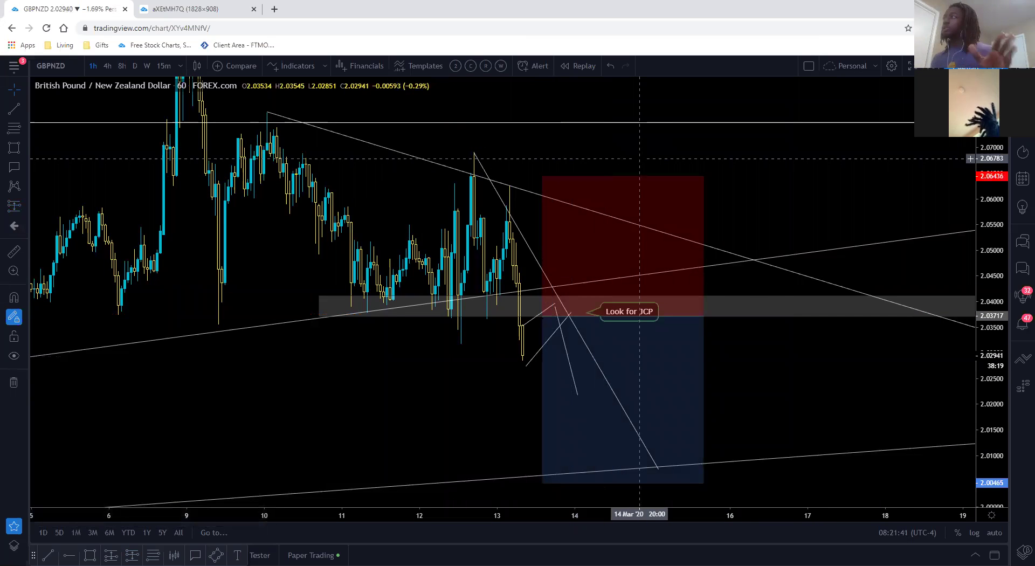
pyautogui.moveTo(545, 203)
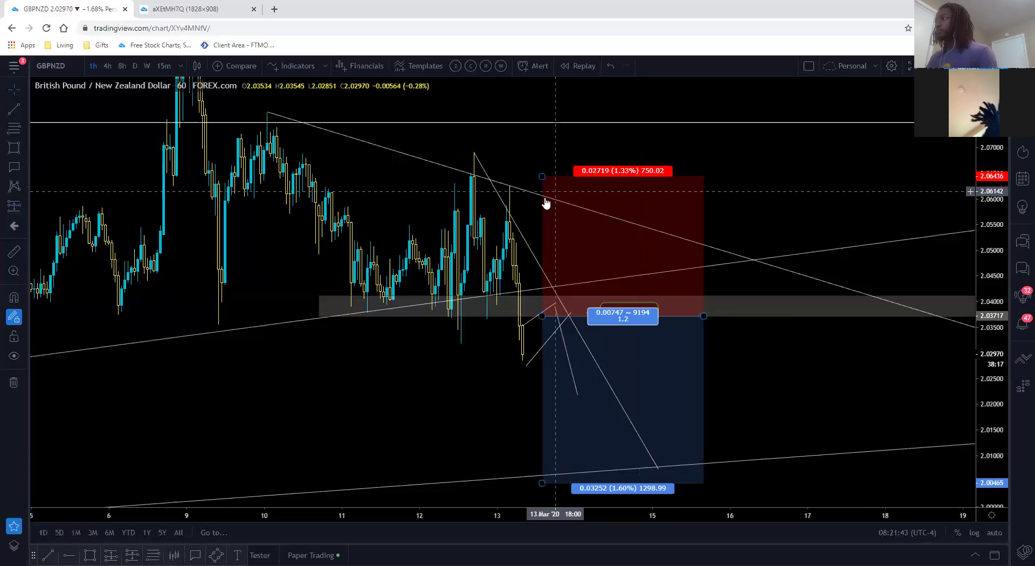
pyautogui.moveTo(542, 175); pyautogui.dragTo(540, 264)
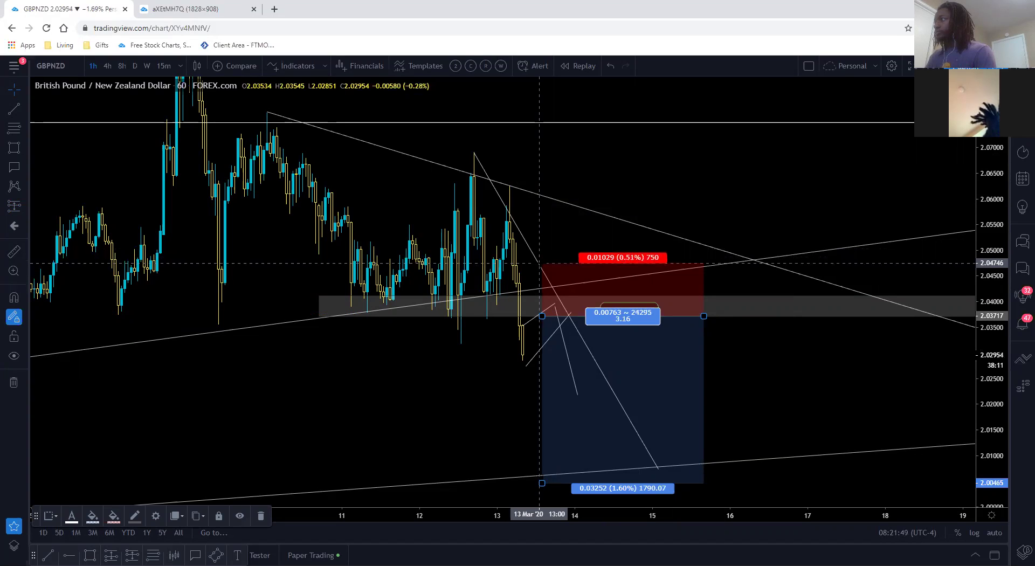
# Step: Raise the short position's profit target to about 2.0164, above the lower rising trendline
pyautogui.click(570, 232)
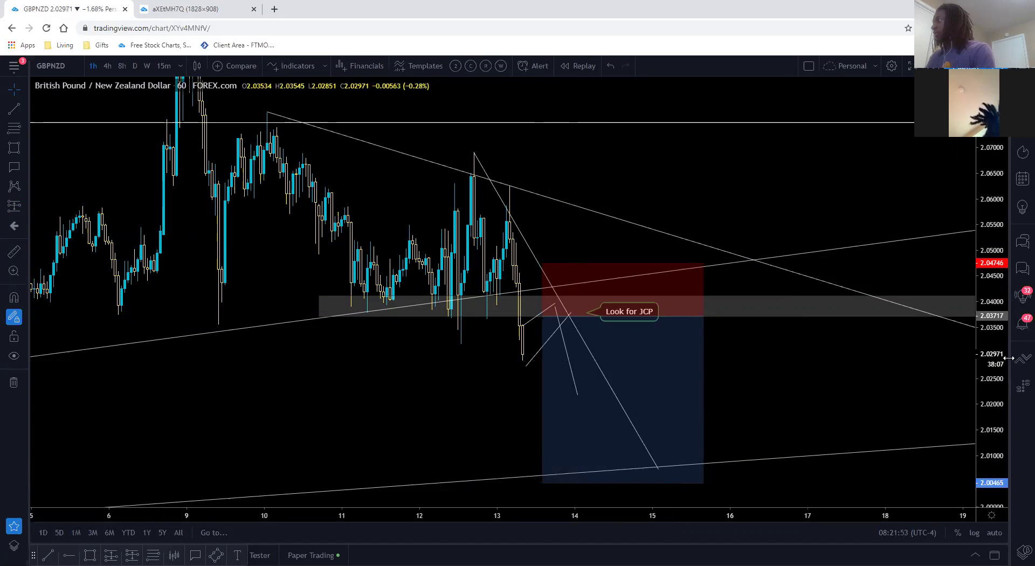
pyautogui.moveTo(998, 326); pyautogui.dragTo(997, 367)
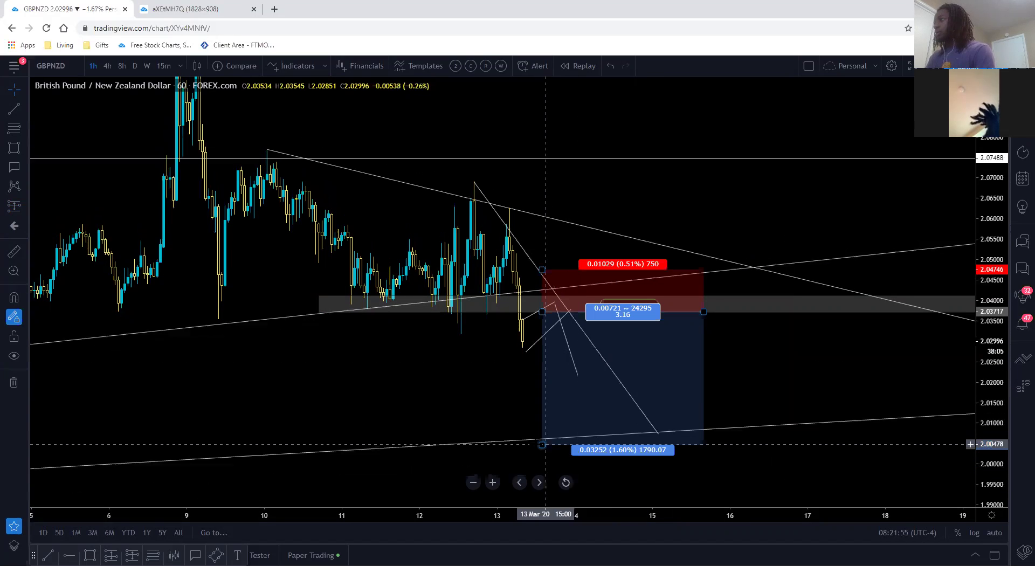
pyautogui.moveTo(542, 445)
pyautogui.mouseDown()
pyautogui.moveTo(555, 381)
pyautogui.moveTo(566, 396)
pyautogui.mouseUp()
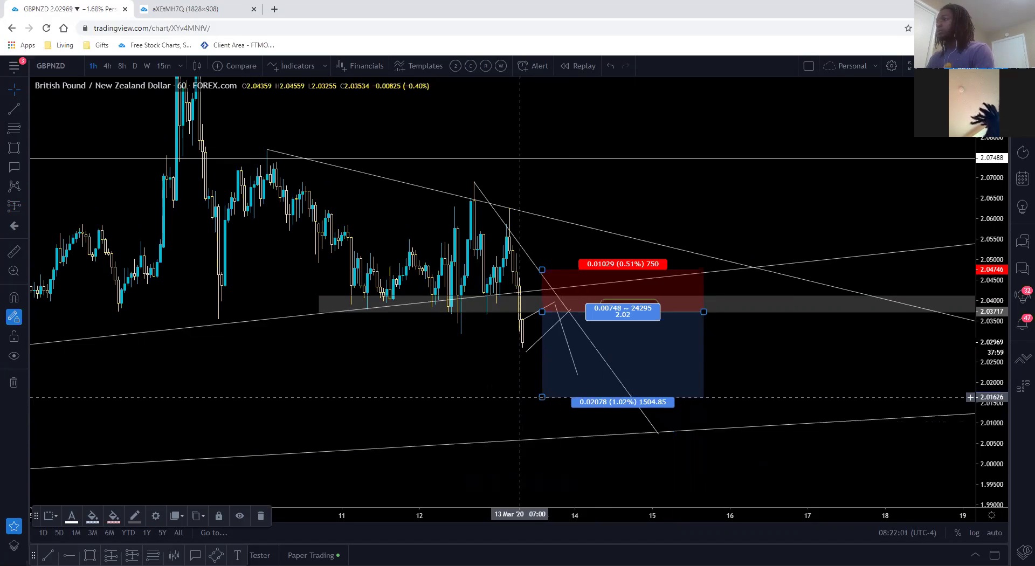
pyautogui.click(491, 391)
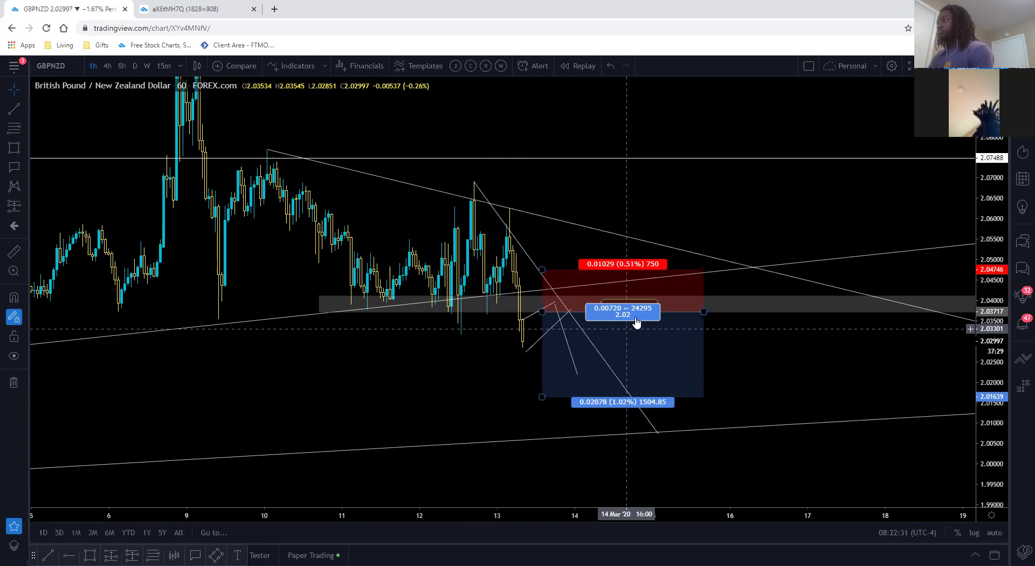
# Step: Narrow the short position to end around 11:00 on 14 March and move the "Look for JCP" callout just beyond its far edge
pyautogui.moveTo(703, 313)
pyautogui.mouseDown()
pyautogui.moveTo(614, 313)
pyautogui.moveTo(691, 317)
pyautogui.mouseUp()
pyautogui.moveTo(586, 309); pyautogui.dragTo(620, 315)
pyautogui.moveTo(694, 316); pyautogui.dragTo(681, 312)
pyautogui.click(704, 335)
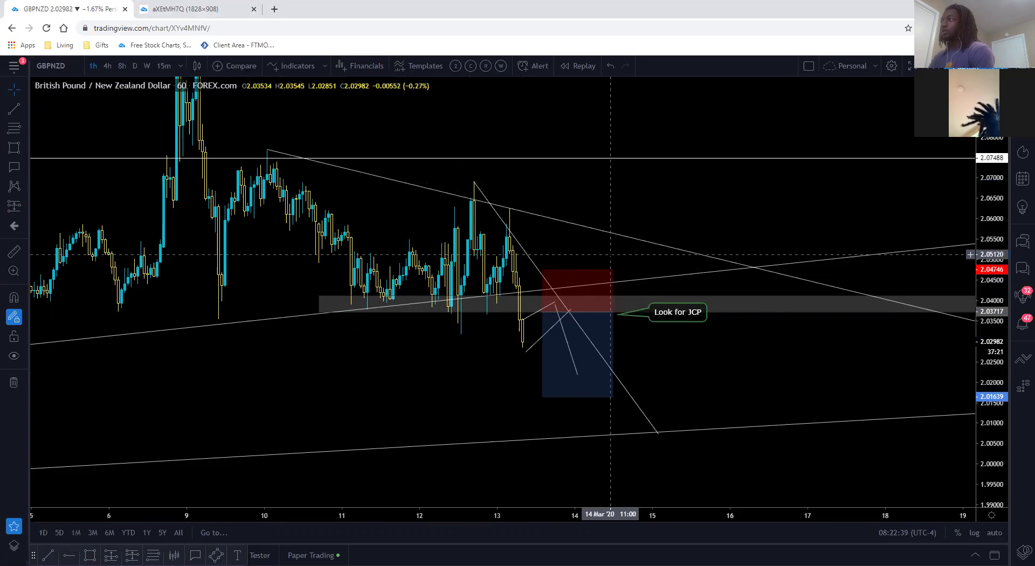
# Step: Take a snapshot of the updated GBPNZD chart and copy its link to the clipboard
pyautogui.hotkey('alt', 's')
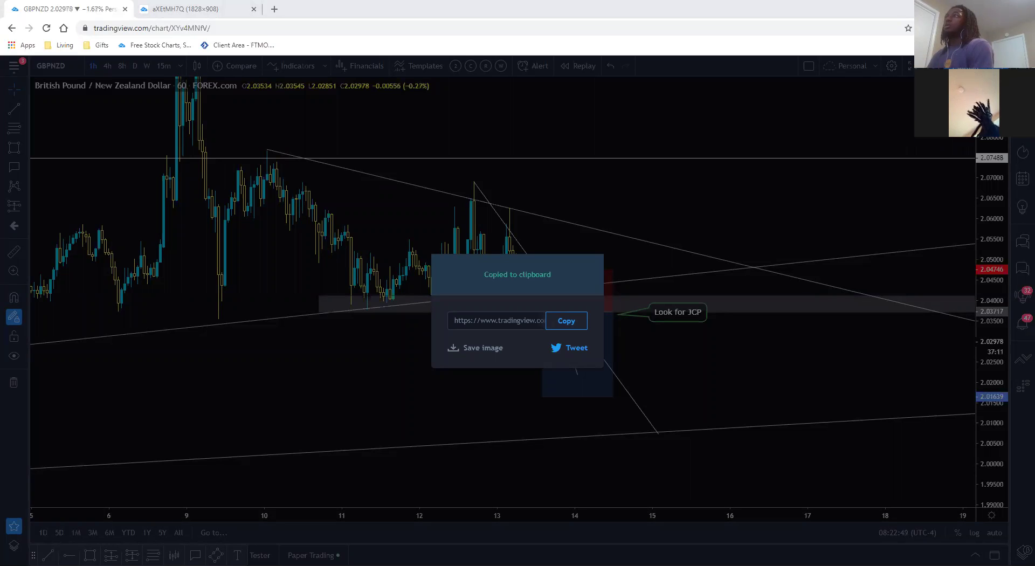
pyautogui.press('Escape')
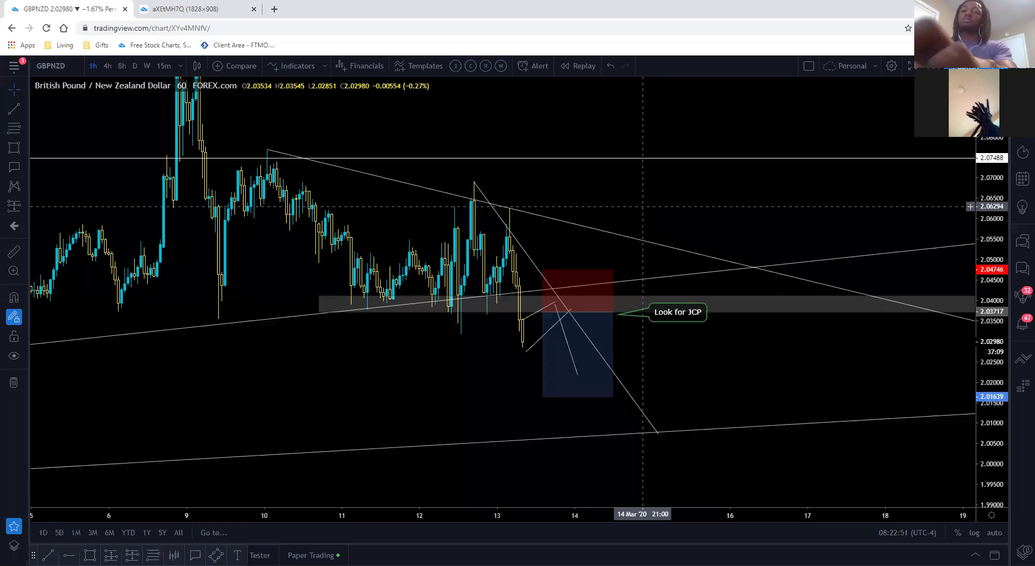
# Step: Switch the chart to the Bitfinex BTCUSD symbol on the 4-hour timeframe
pyautogui.write('BTCUSD')
pyautogui.press('Down')
pyautogui.press('Down')
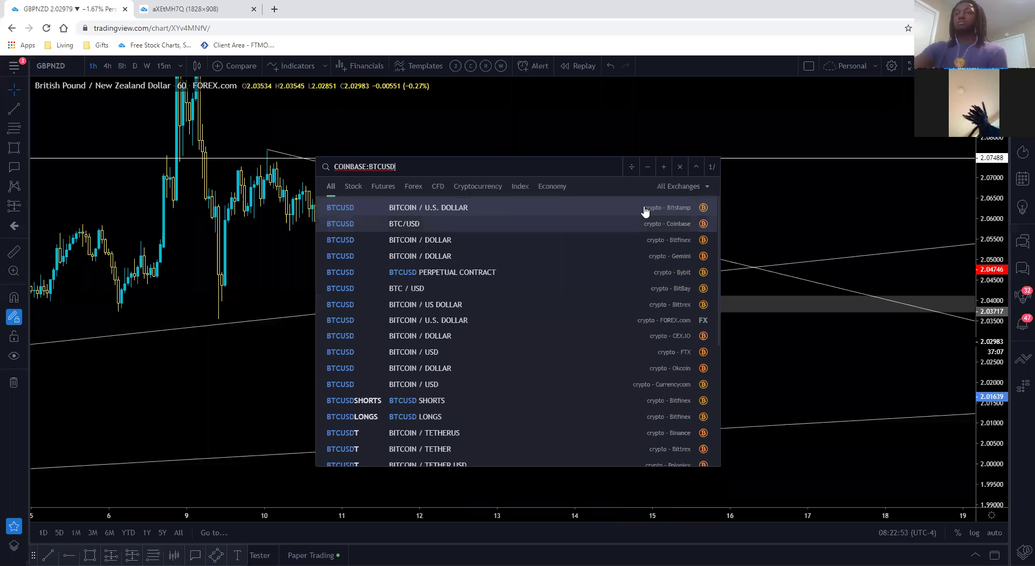
pyautogui.press('Return')
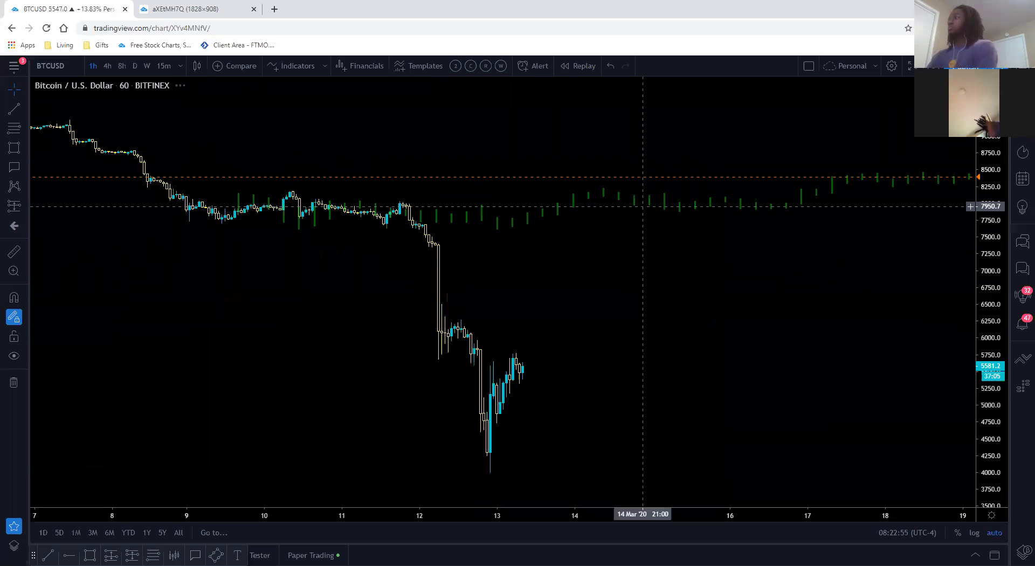
pyautogui.click(108, 66)
pyautogui.scroll(-5, 627, 329)
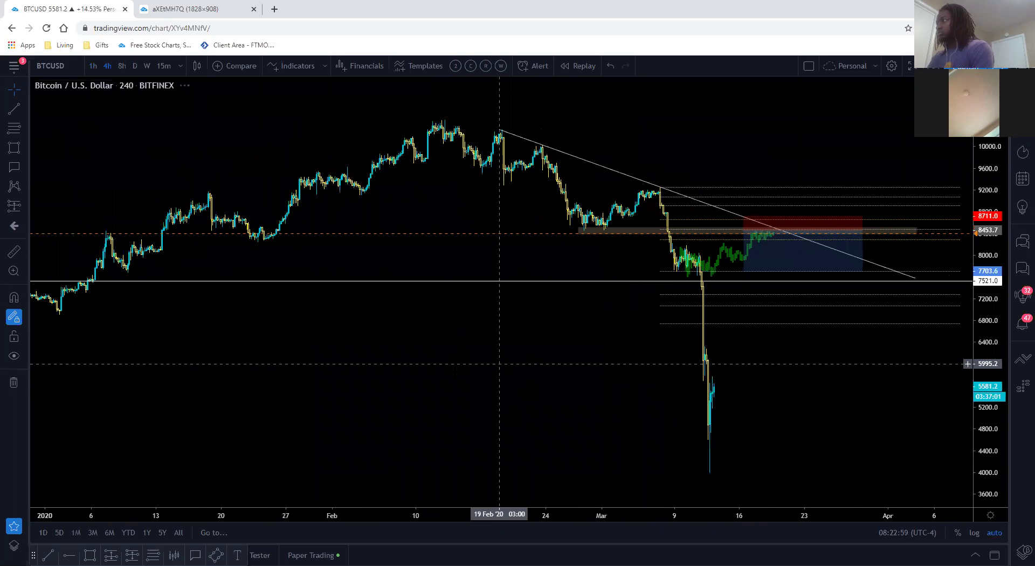
# Step: Delete the old Fibonacci levels, short position, price zone and green projected bars pattern from the BTCUSD chart
pyautogui.moveTo(658, 360); pyautogui.dragTo(619, 354)
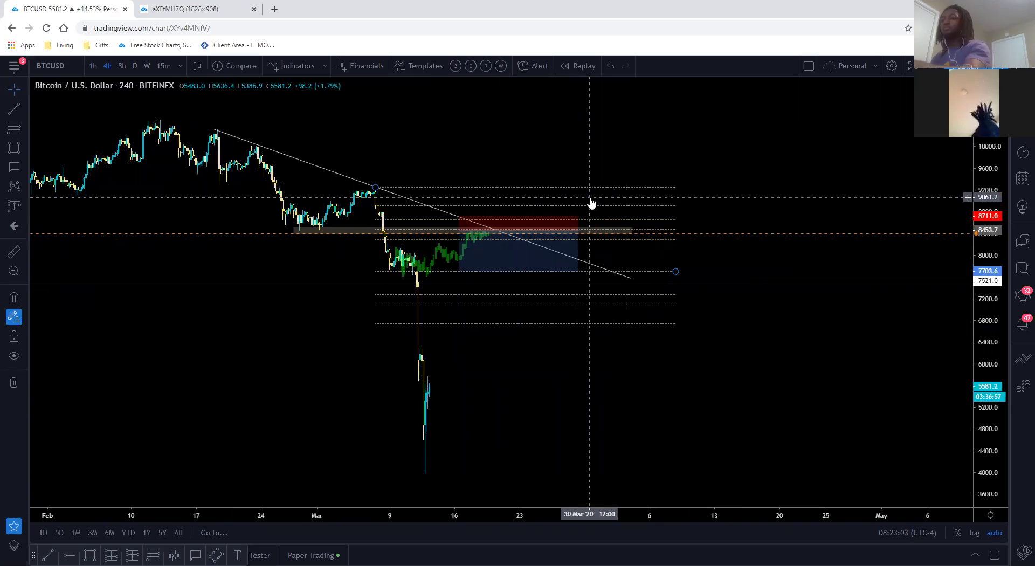
pyautogui.press('Delete')
pyautogui.click(573, 219)
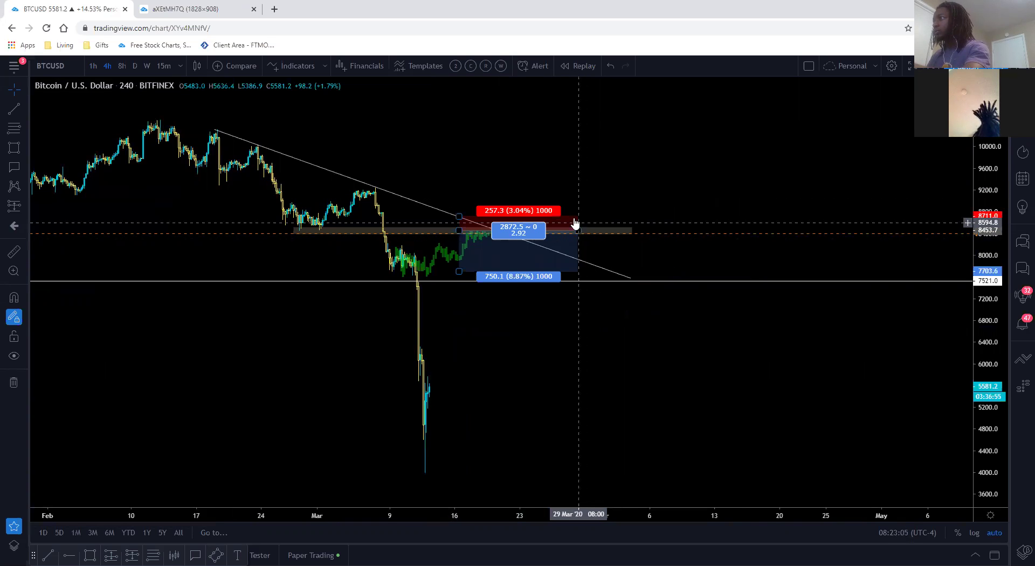
pyautogui.press('Delete')
pyautogui.moveTo(550, 233)
pyautogui.mouseDown()
pyautogui.moveTo(587, 286)
pyautogui.moveTo(590, 326)
pyautogui.moveTo(591, 292)
pyautogui.mouseUp()
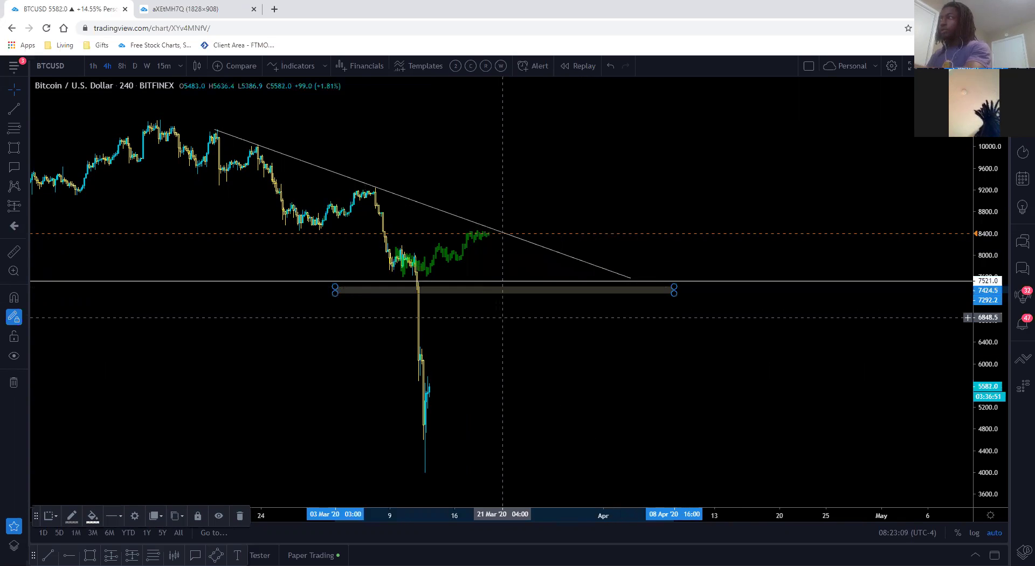
pyautogui.press('Delete')
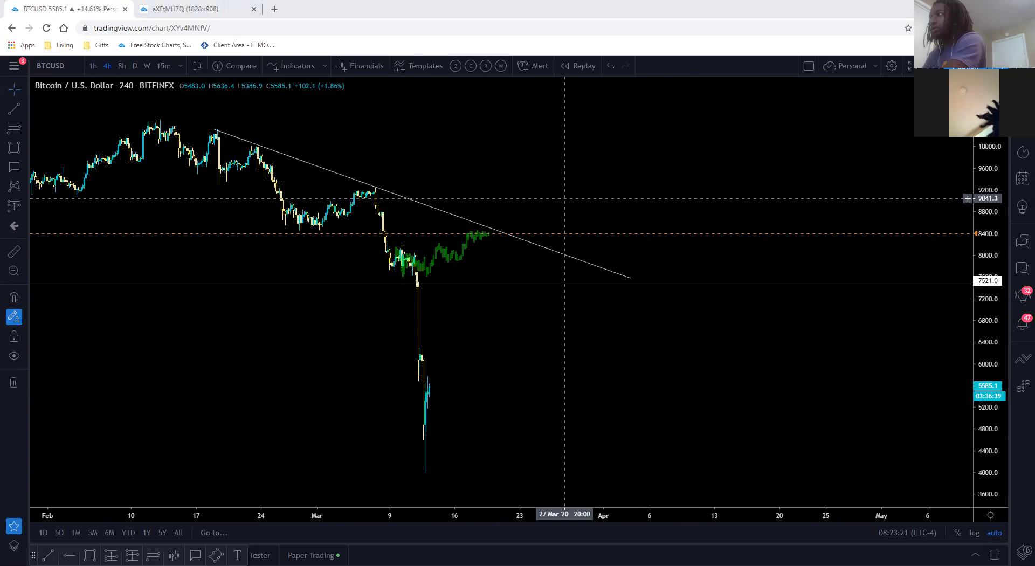
pyautogui.click(423, 263)
pyautogui.press('Delete')
# Step: Extend the descending trendline from the 19 February high down to about 4288 on 30 May 2020
pyautogui.scroll(-7, 435, 176)
pyautogui.moveTo(773, 135)
pyautogui.mouseDown()
pyautogui.moveTo(705, 130)
pyautogui.moveTo(564, 192)
pyautogui.mouseUp()
pyautogui.moveTo(631, 280); pyautogui.dragTo(830, 457)
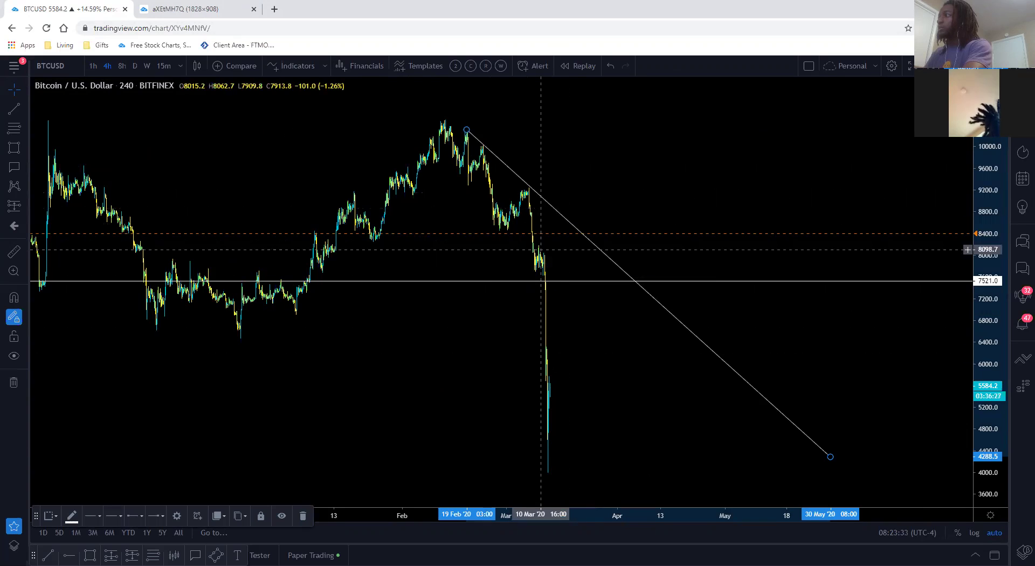
pyautogui.click(292, 176)
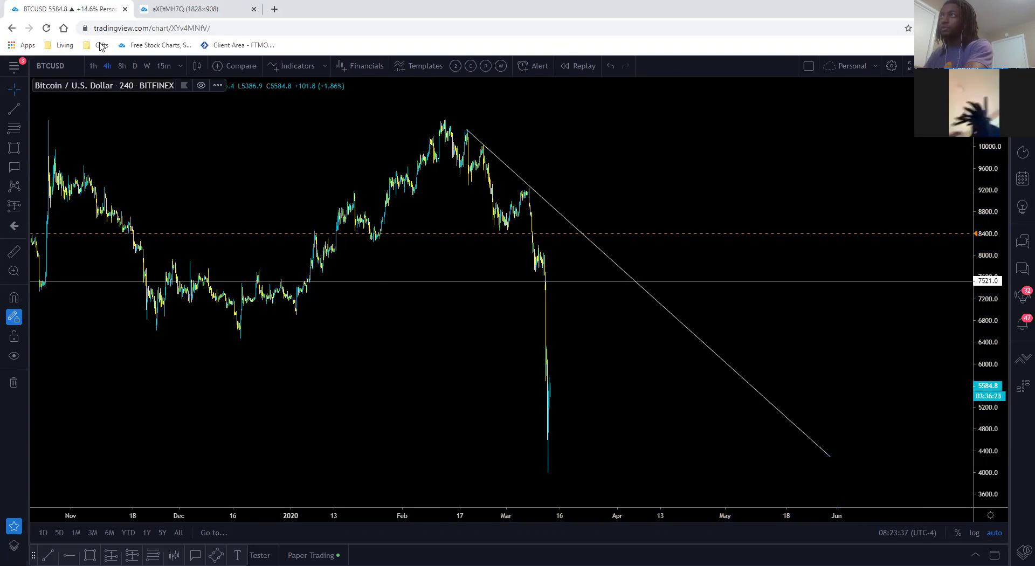
# Step: Switch to the daily timeframe and move the horizontal line down to the late-2018 low at 3238.5
pyautogui.click(135, 66)
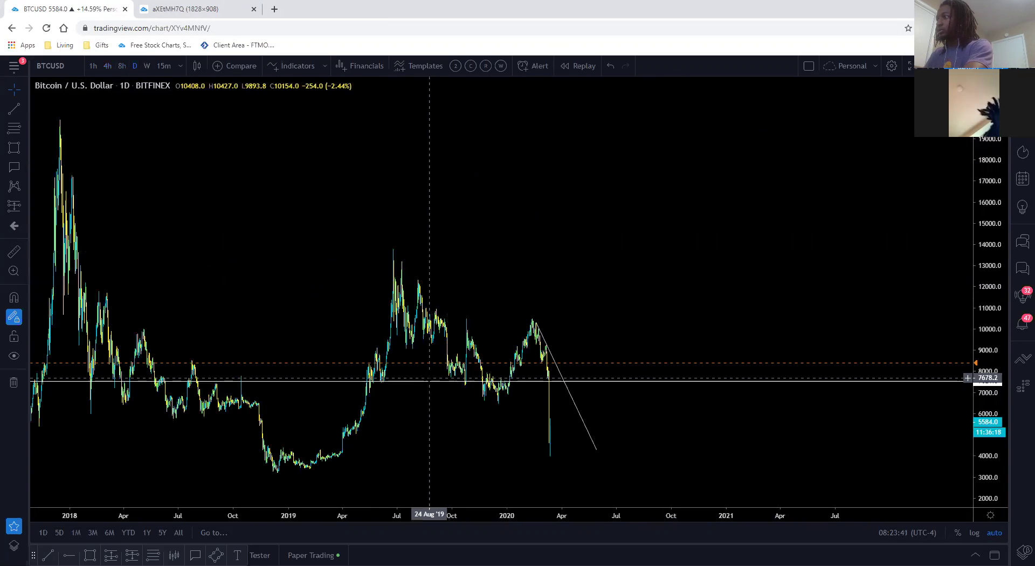
pyautogui.moveTo(430, 384); pyautogui.dragTo(406, 470)
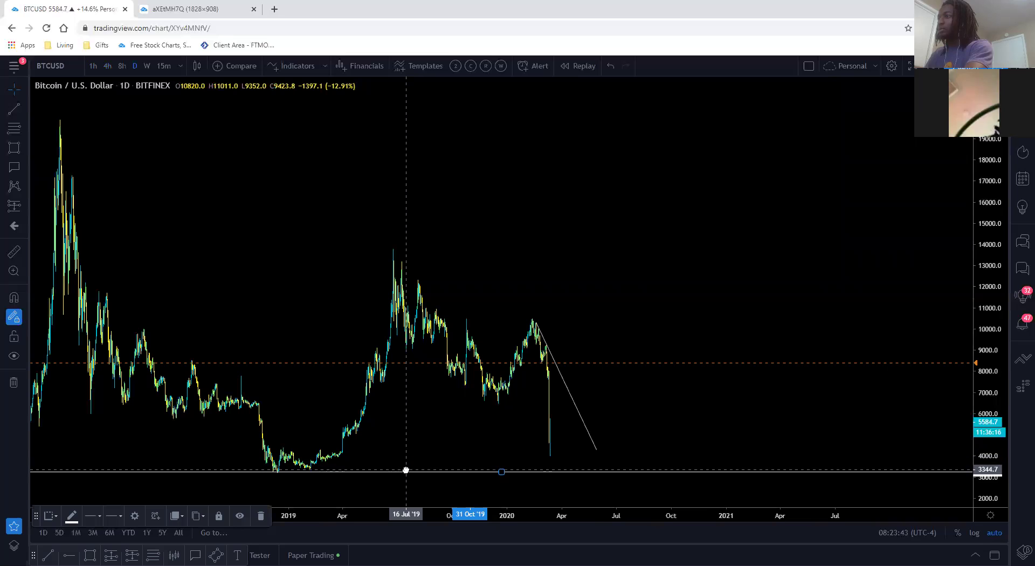
pyautogui.click(617, 336)
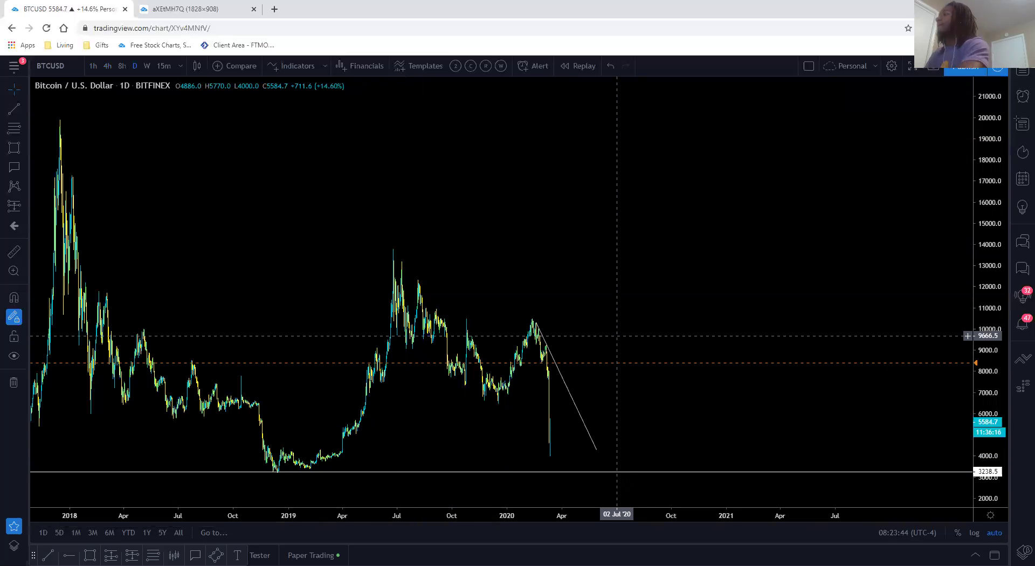
# Step: Stretch the descending trendline's end down to about 3300 in early June 2020, just above the horizontal line
pyautogui.moveTo(596, 449); pyautogui.dragTo(614, 474)
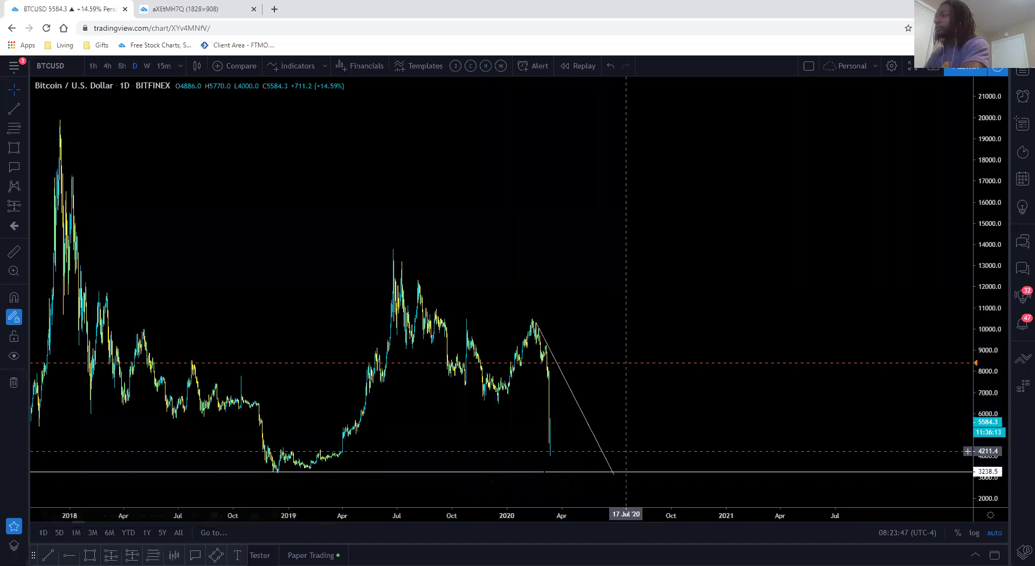
pyautogui.moveTo(537, 481)
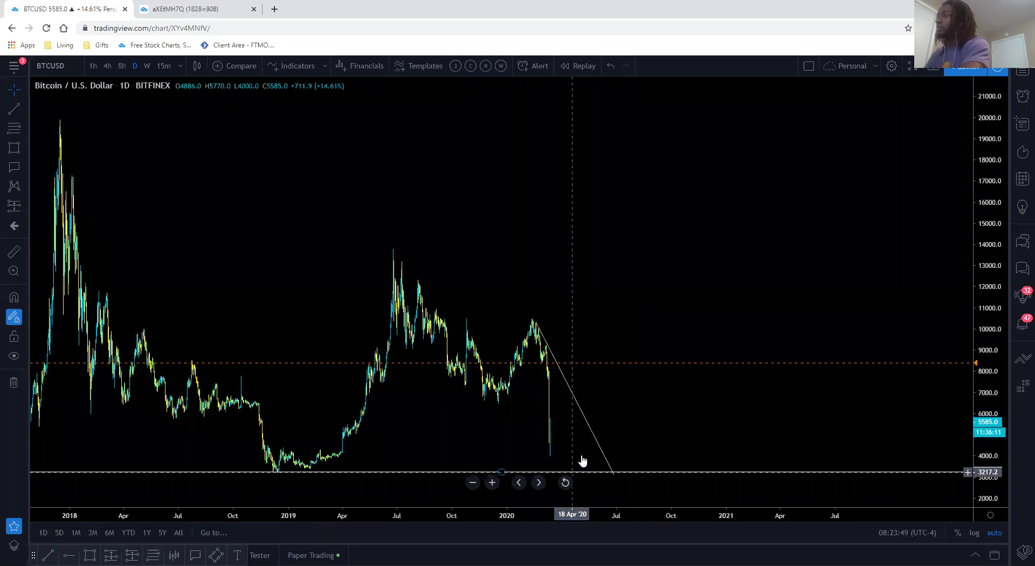
pyautogui.scroll(-5, 609, 184)
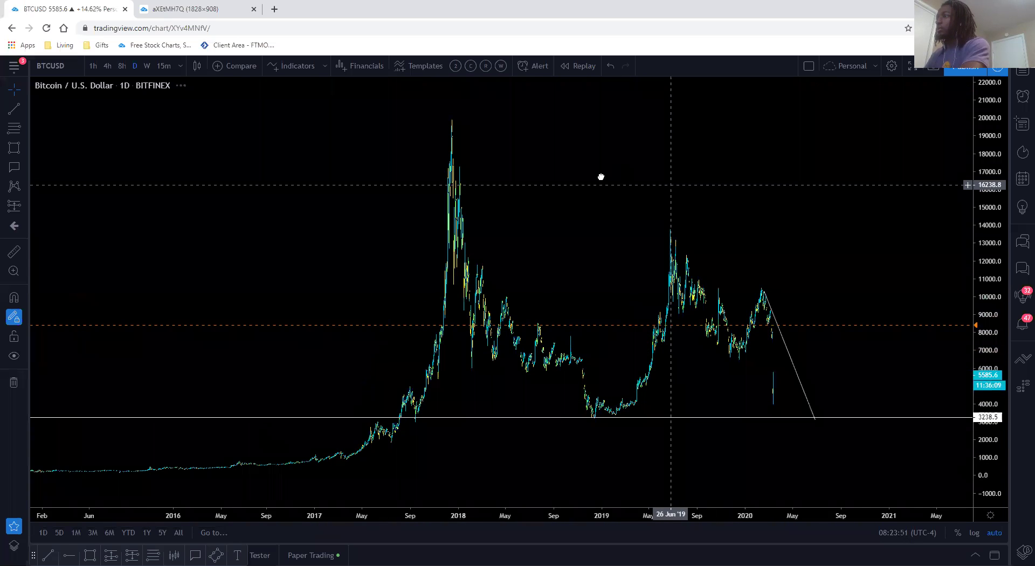
pyautogui.moveTo(602, 177); pyautogui.dragTo(478, 165)
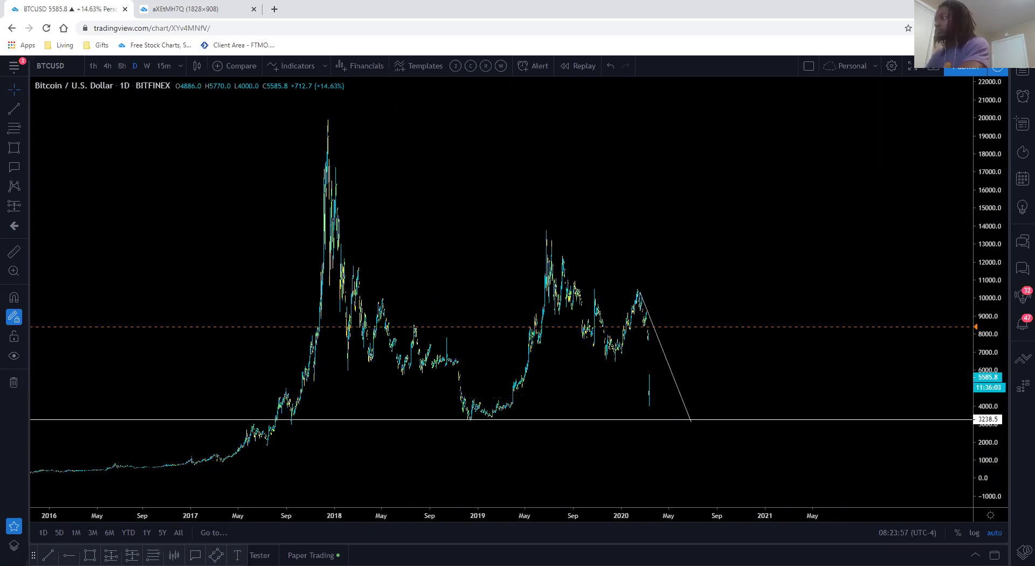
pyautogui.scroll(10, 755, 345)
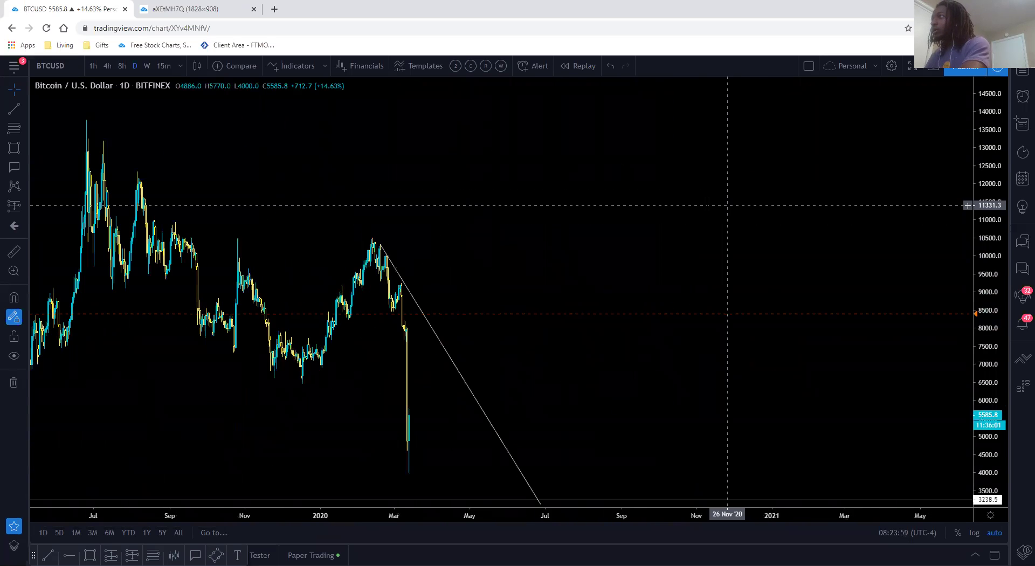
pyautogui.scroll(1, 727, 206)
pyautogui.moveTo(436, 178); pyautogui.dragTo(693, 179)
pyautogui.click(756, 482)
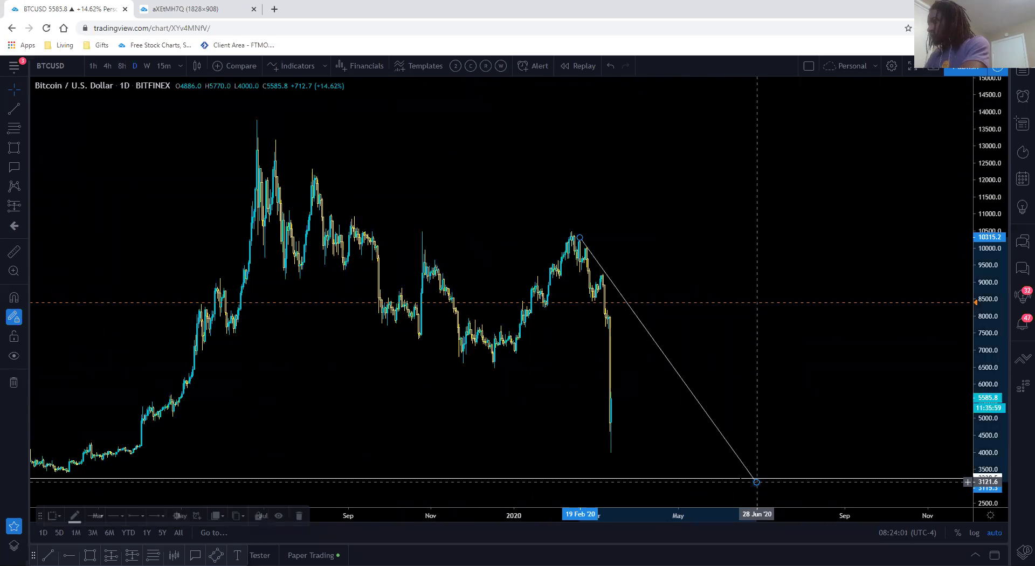
pyautogui.moveTo(757, 481); pyautogui.dragTo(731, 476)
pyautogui.click(688, 253)
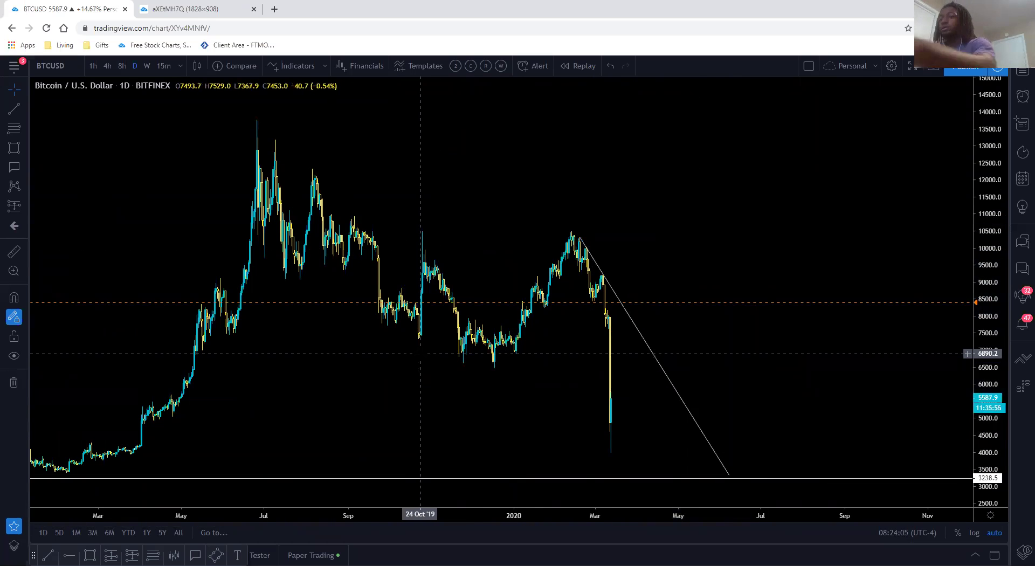
# Step: Add a second horizontal line through the late-2019 lows and adjust it to 6696.9
pyautogui.hotkey('alt', 'h')
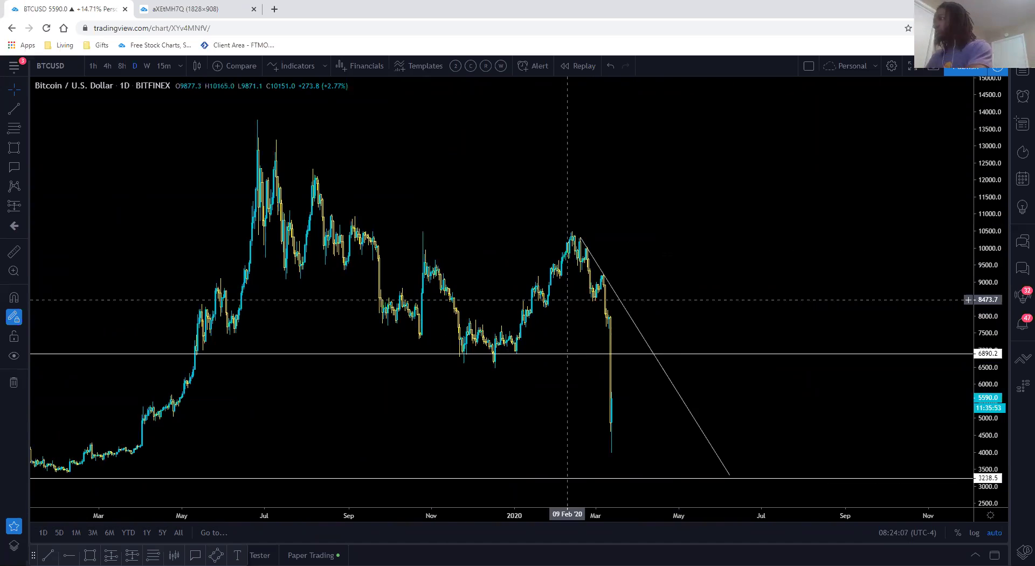
pyautogui.rightClick(677, 237)
pyautogui.moveTo(644, 185); pyautogui.dragTo(600, 176)
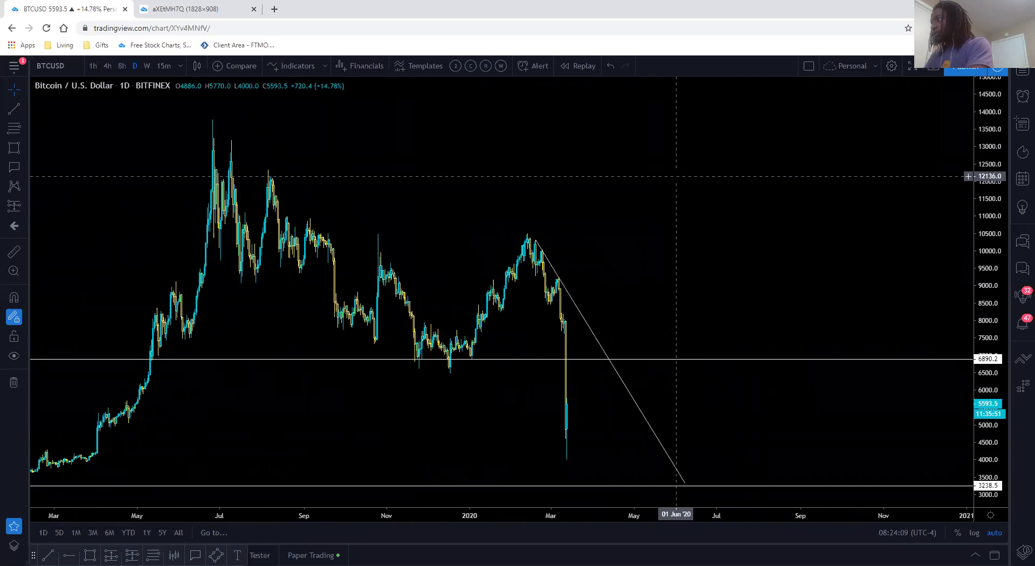
pyautogui.scroll(-5, 676, 176)
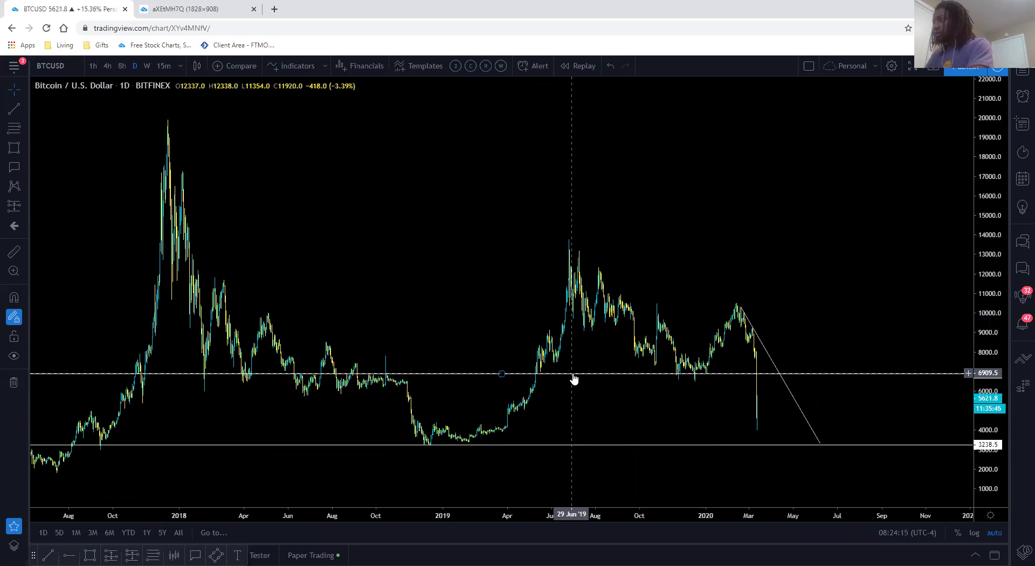
pyautogui.moveTo(573, 378); pyautogui.dragTo(574, 382)
pyautogui.click(486, 292)
pyautogui.moveTo(681, 230); pyautogui.dragTo(624, 226)
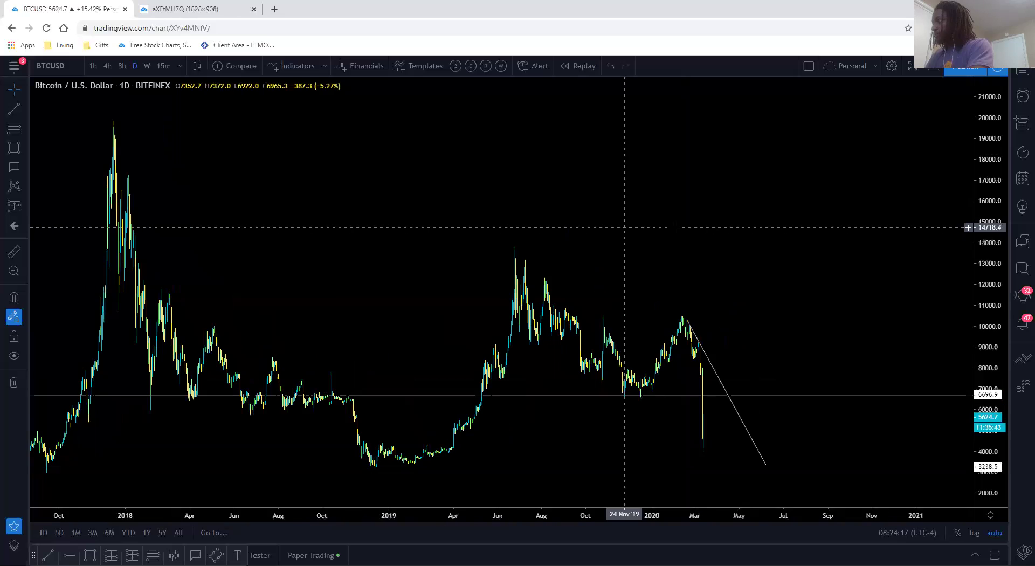
# Step: Switch the BTCUSD chart to the 8-hour timeframe
pyautogui.scroll(5, 682, 232)
pyautogui.click(122, 66)
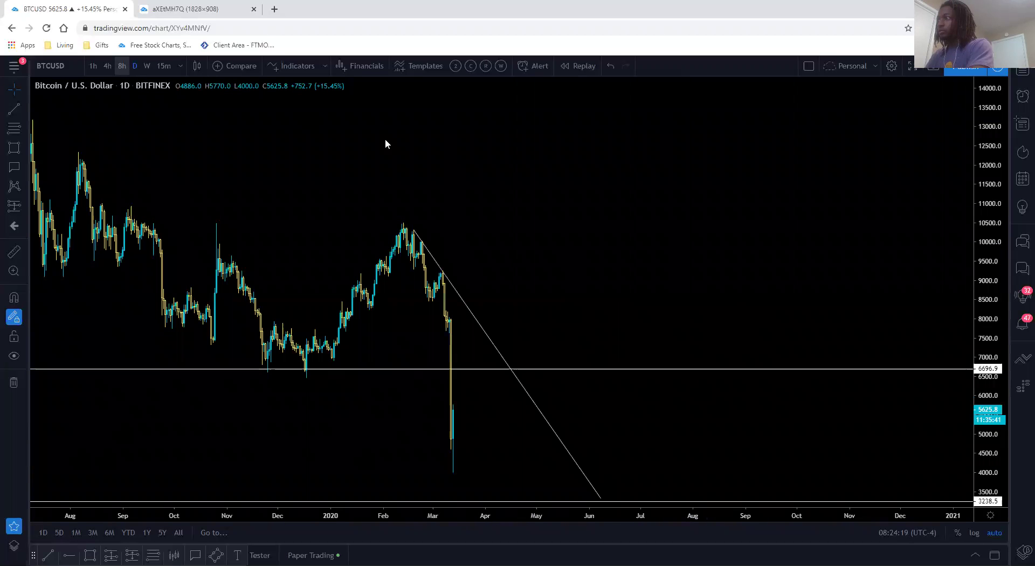
pyautogui.click(14, 108)
pyautogui.click(423, 187)
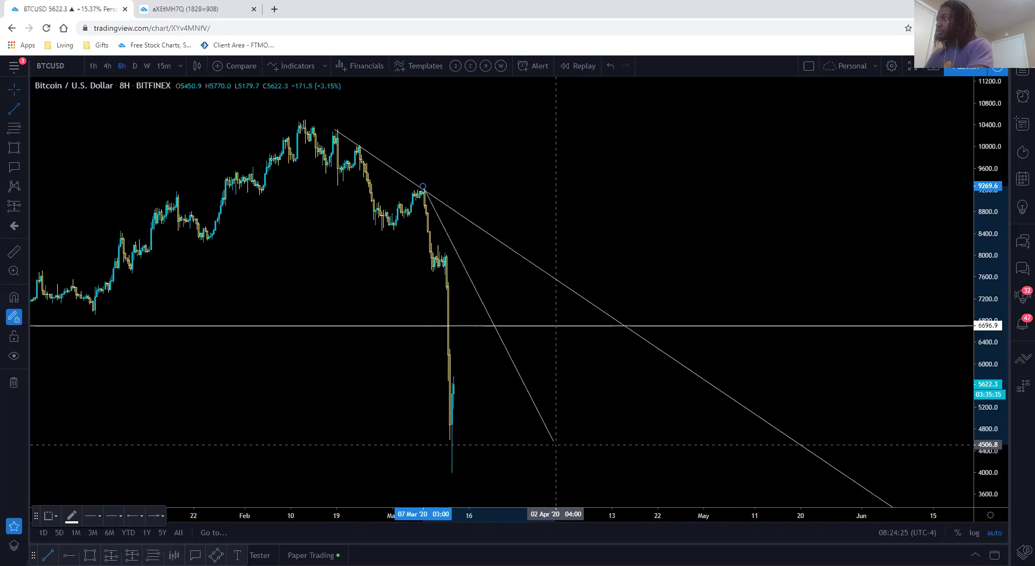
pyautogui.press('Escape')
# Step: Draw a steep descending trendline from about 9210 on 7 March to about 3870 on 25 March
pyautogui.click(14, 108)
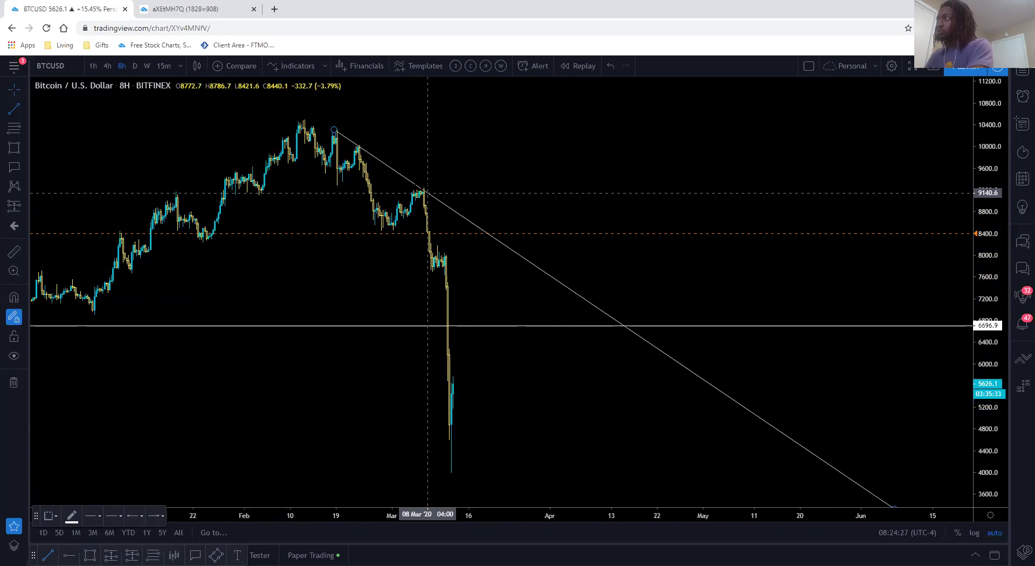
pyautogui.click(423, 189)
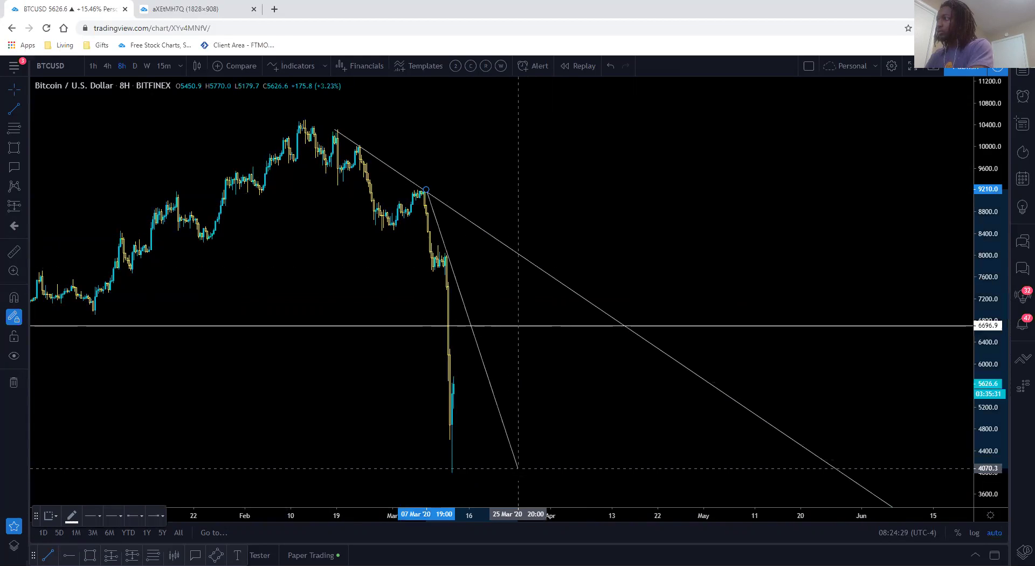
pyautogui.click(521, 479)
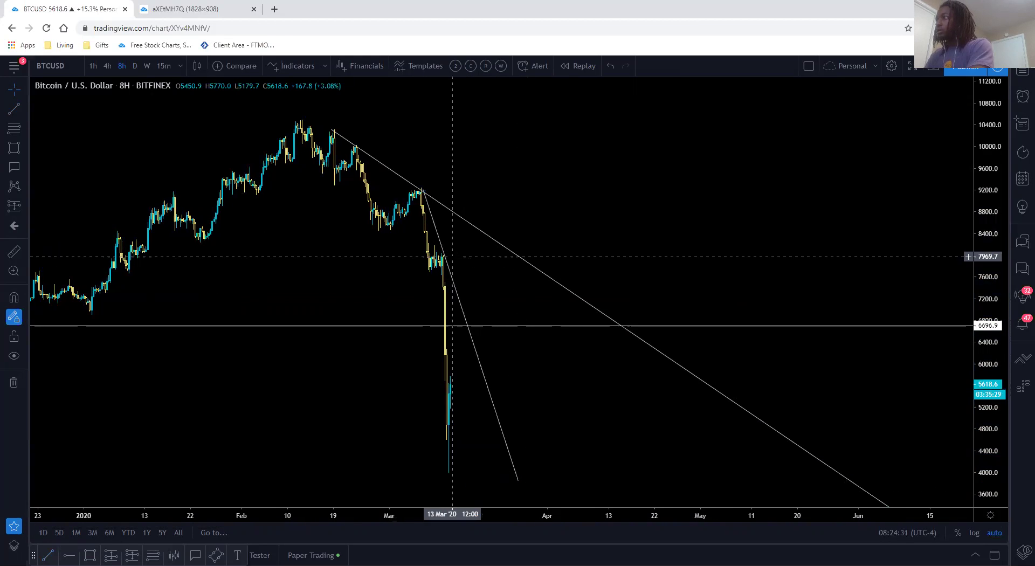
# Step: Delete the BTCUSD "How is price" alert from the alert list and collapse the side list to widen the chart
pyautogui.click(1020, 97)
pyautogui.scroll(-1, 931, 173)
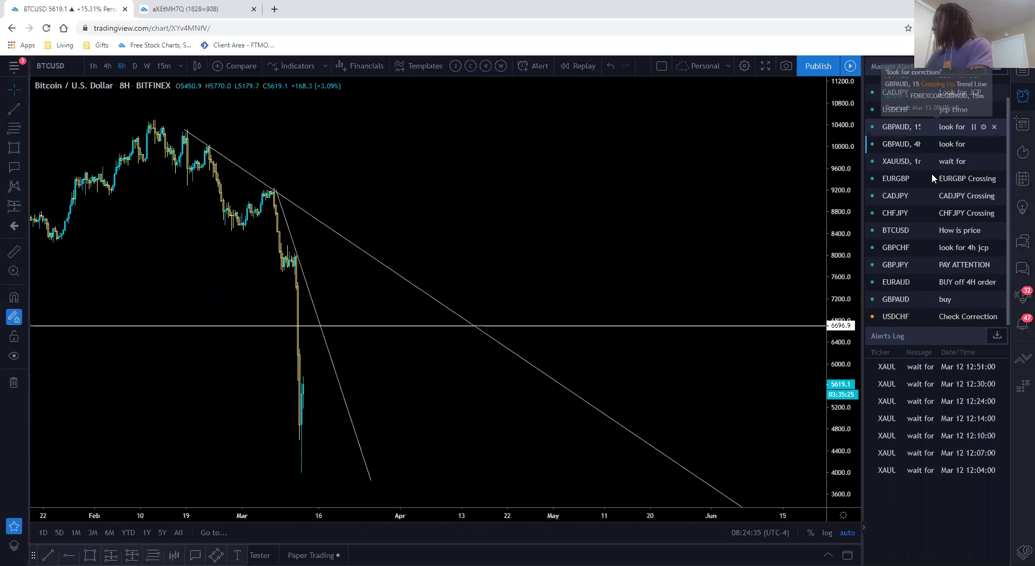
pyautogui.click(995, 230)
pyautogui.click(592, 344)
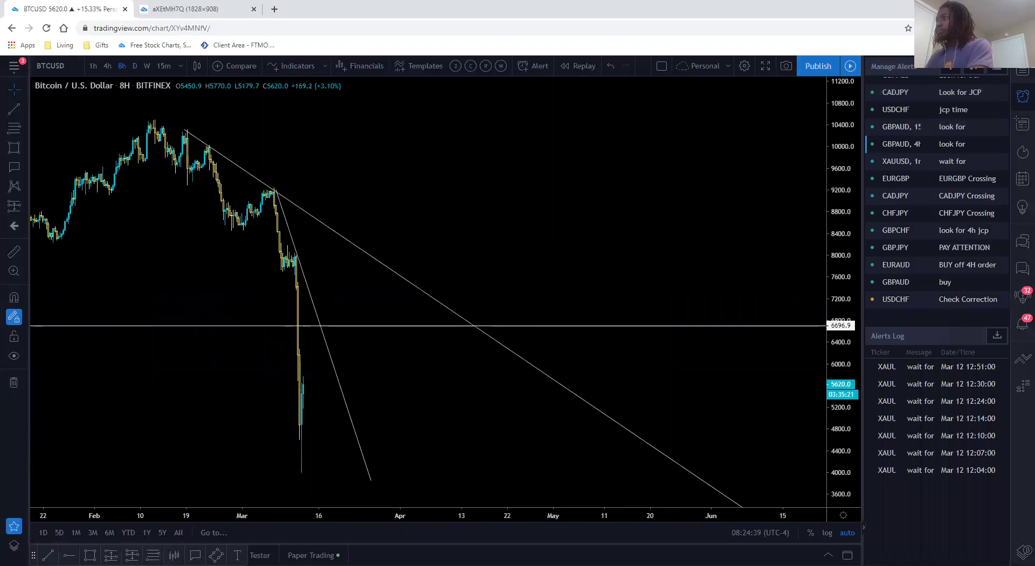
pyautogui.moveTo(435, 345); pyautogui.dragTo(727, 134)
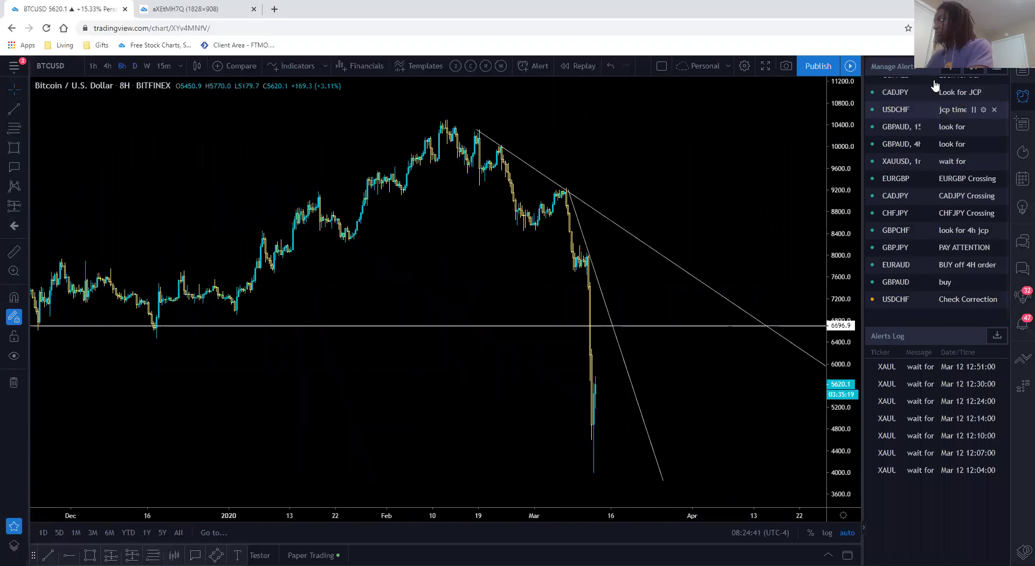
pyautogui.click(1022, 71)
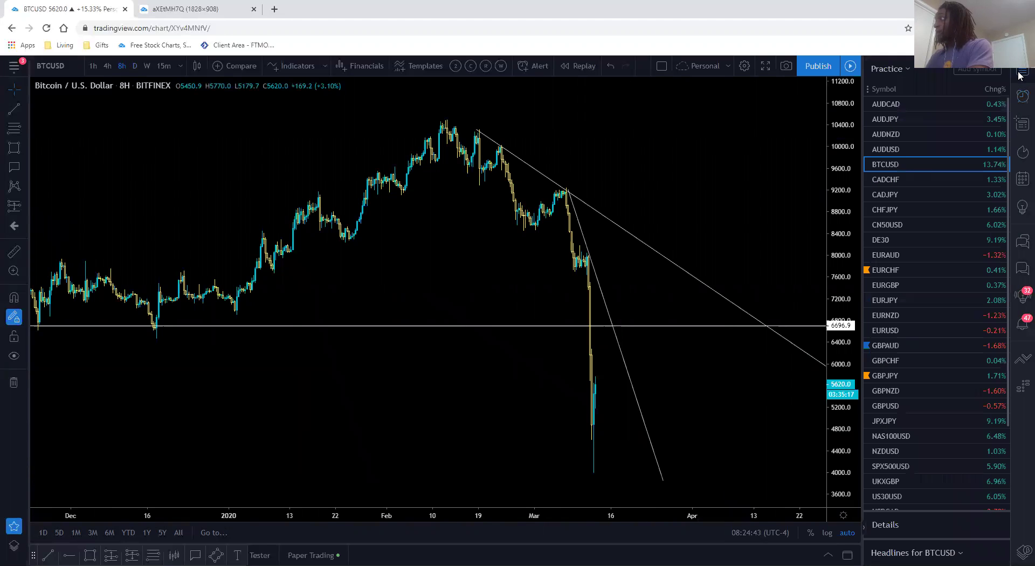
pyautogui.click(1021, 73)
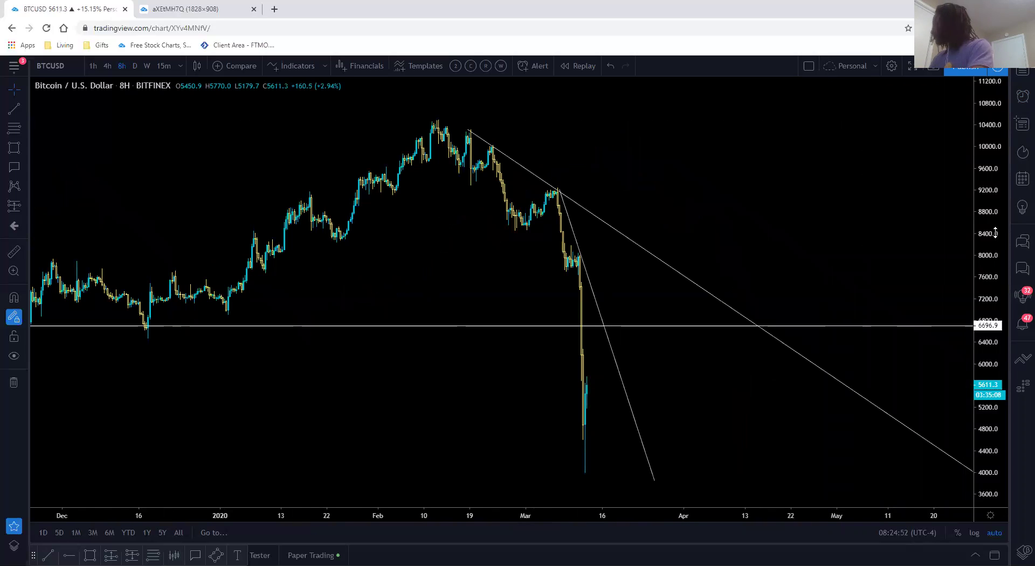
# Step: Dismiss the CADJPY alert notification and switch the BTCUSD chart to the 1-hour timeframe
pyautogui.moveTo(995, 233); pyautogui.dragTo(993, 308)
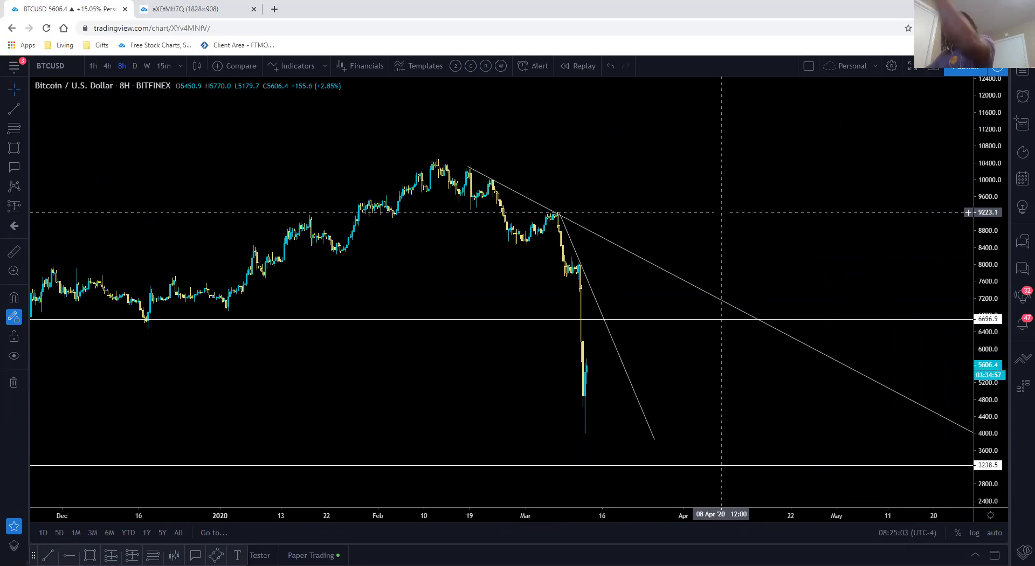
pyautogui.moveTo(701, 212); pyautogui.dragTo(684, 214)
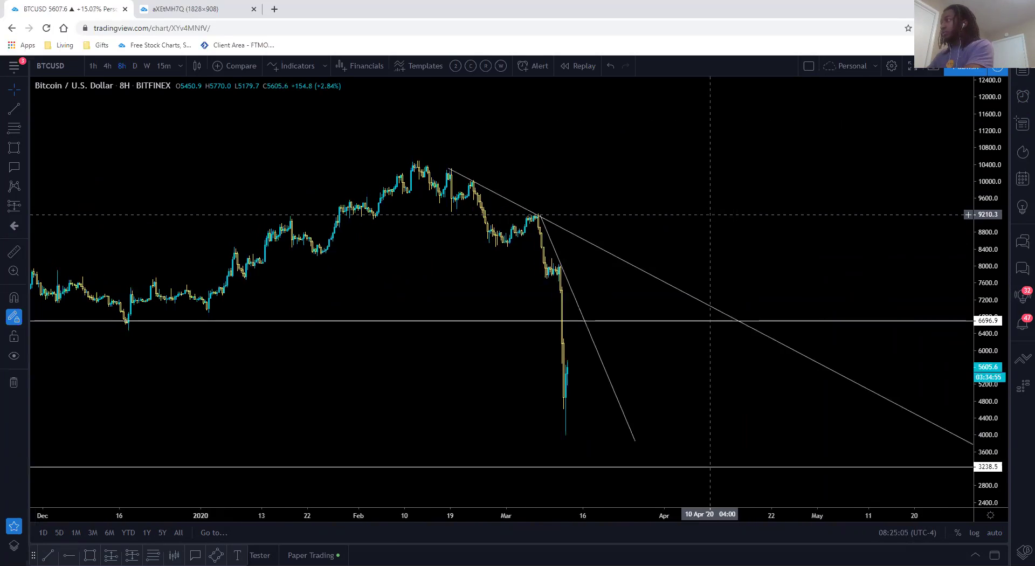
pyautogui.moveTo(999, 275); pyautogui.dragTo(999, 292)
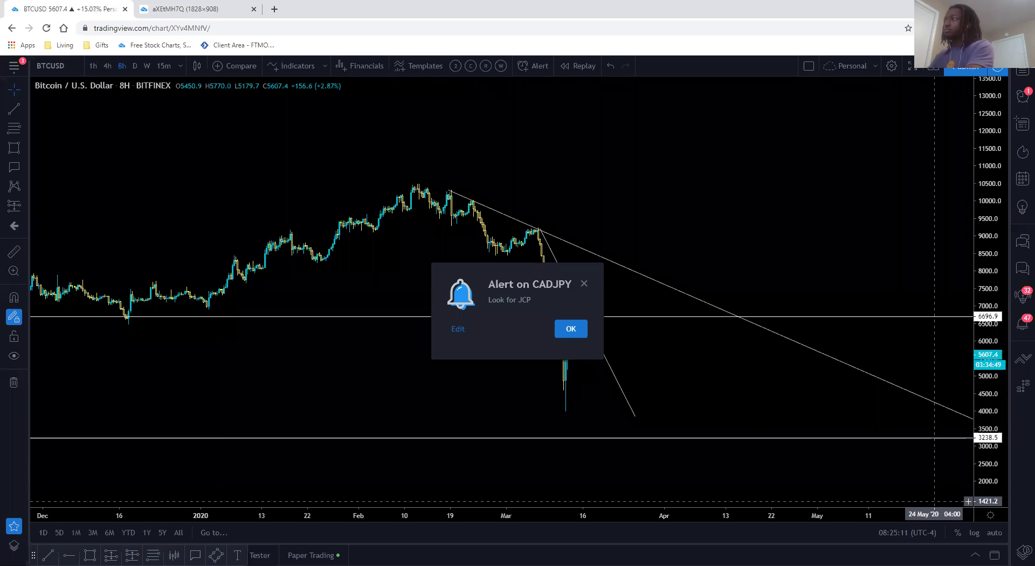
pyautogui.click(570, 327)
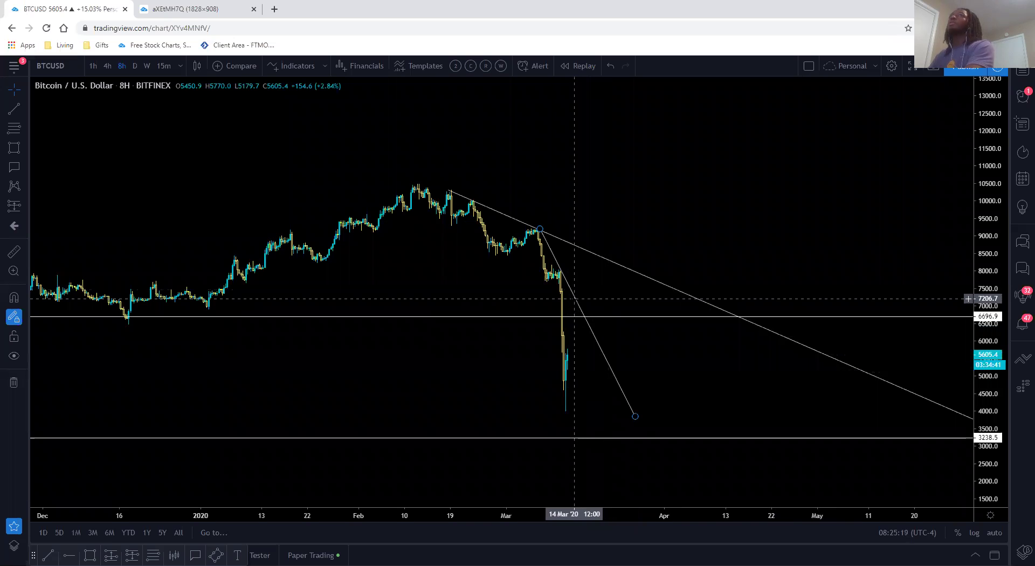
pyautogui.click(95, 69)
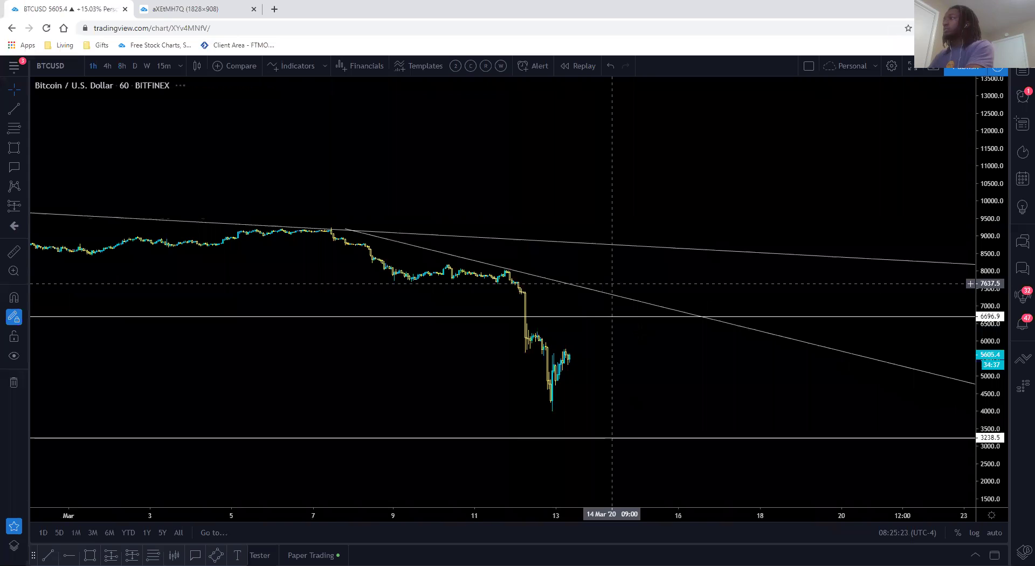
# Step: Draw a steep descending trendline from about 8023 on 11 March to about 3488 on 14 March
pyautogui.moveTo(641, 371); pyautogui.dragTo(610, 370)
pyautogui.scroll(6, 606, 369)
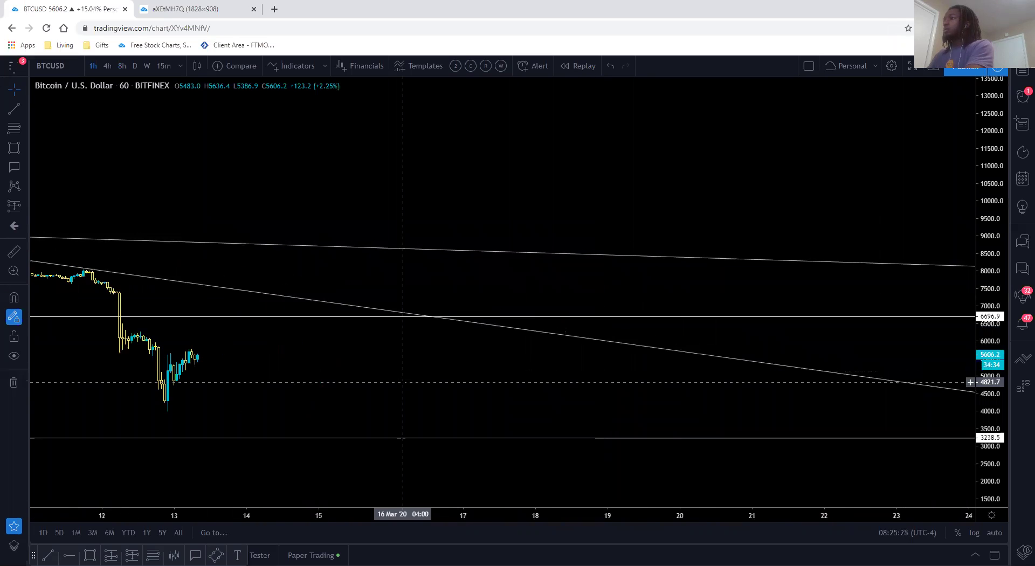
pyautogui.moveTo(428, 399); pyautogui.dragTo(667, 392)
pyautogui.click(563, 487)
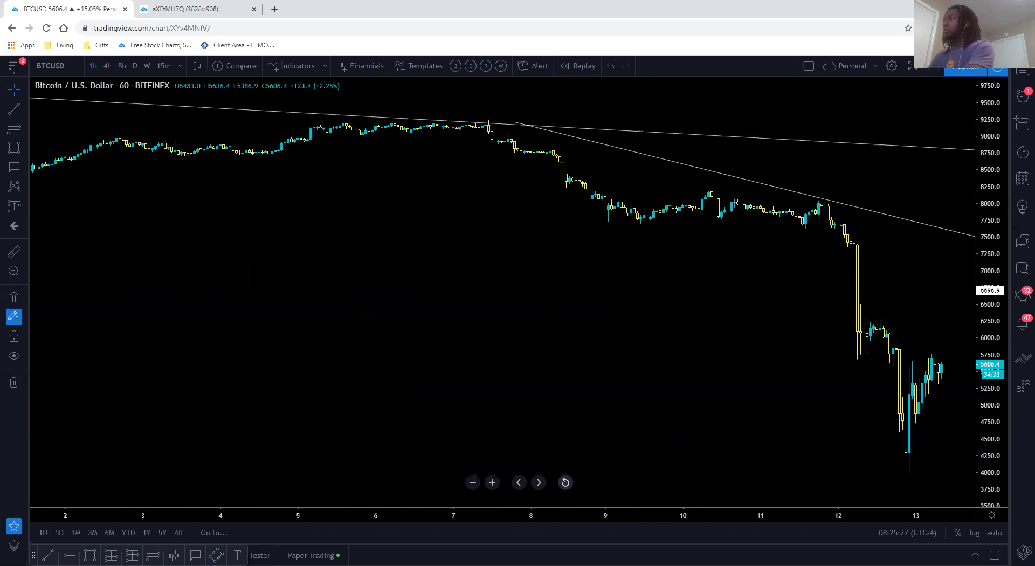
pyautogui.moveTo(761, 360); pyautogui.dragTo(448, 358)
pyautogui.moveTo(680, 364); pyautogui.dragTo(647, 365)
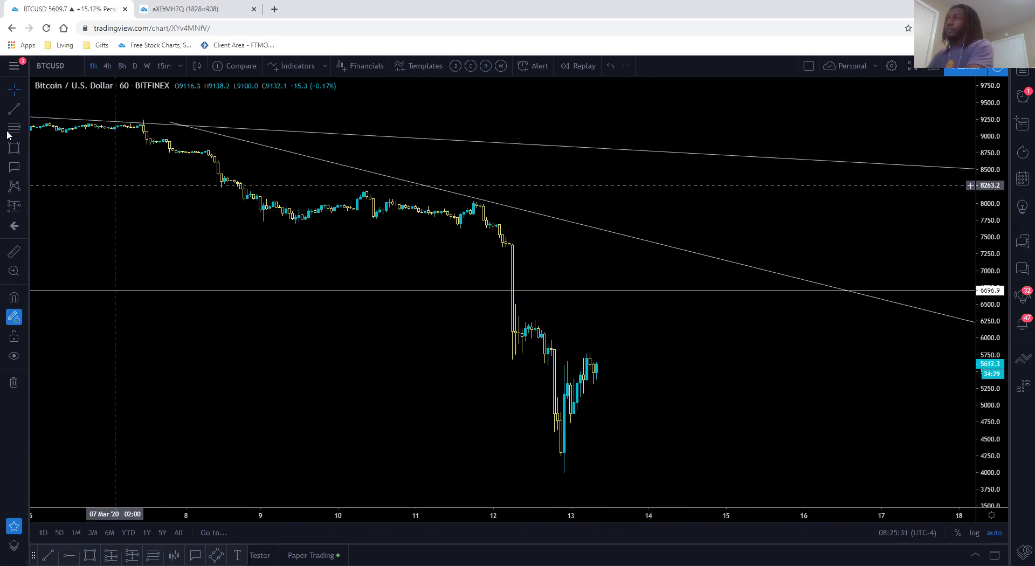
pyautogui.click(486, 202)
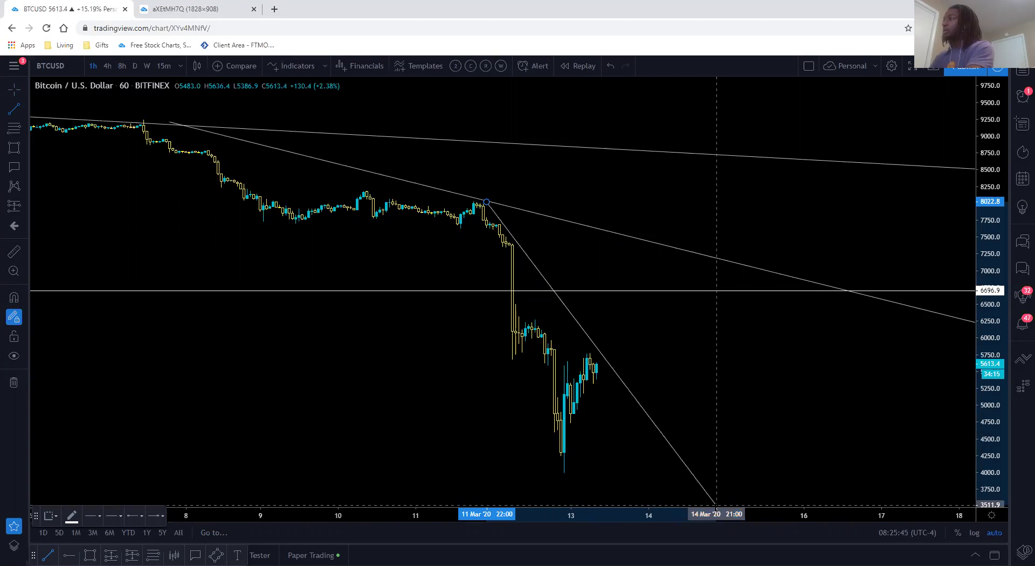
pyautogui.click(697, 503)
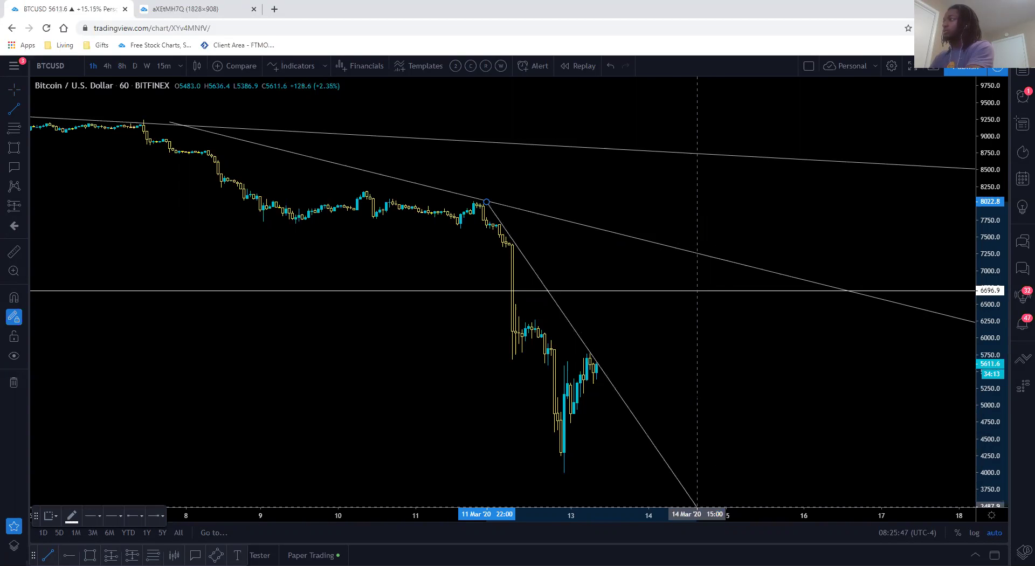
# Step: Draw a thin rectangular zone from about 5850 down to 5640, spanning 12 March to 15 March
pyautogui.click(16, 148)
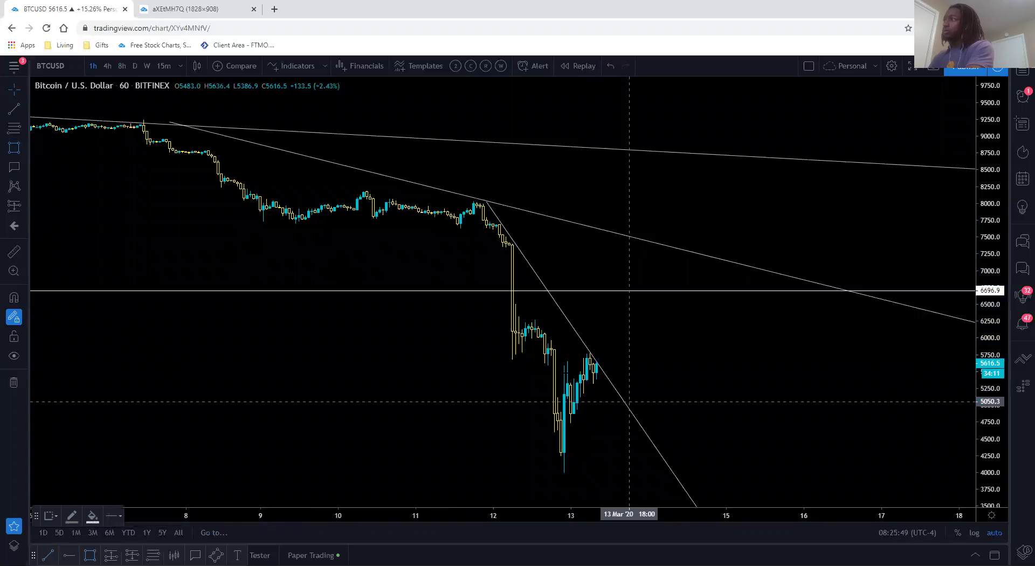
pyautogui.moveTo(510, 348); pyautogui.dragTo(781, 362)
pyautogui.click(692, 312)
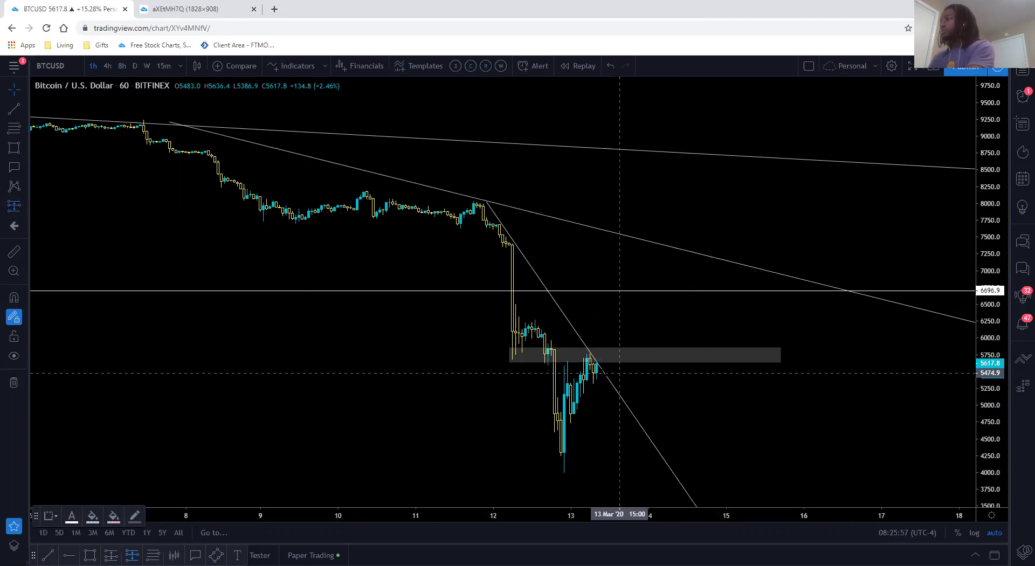
# Step: Place a short position on 13 March with entry at 5538.4 and stop at 6291.5, narrowed to end late that day
pyautogui.click(593, 371)
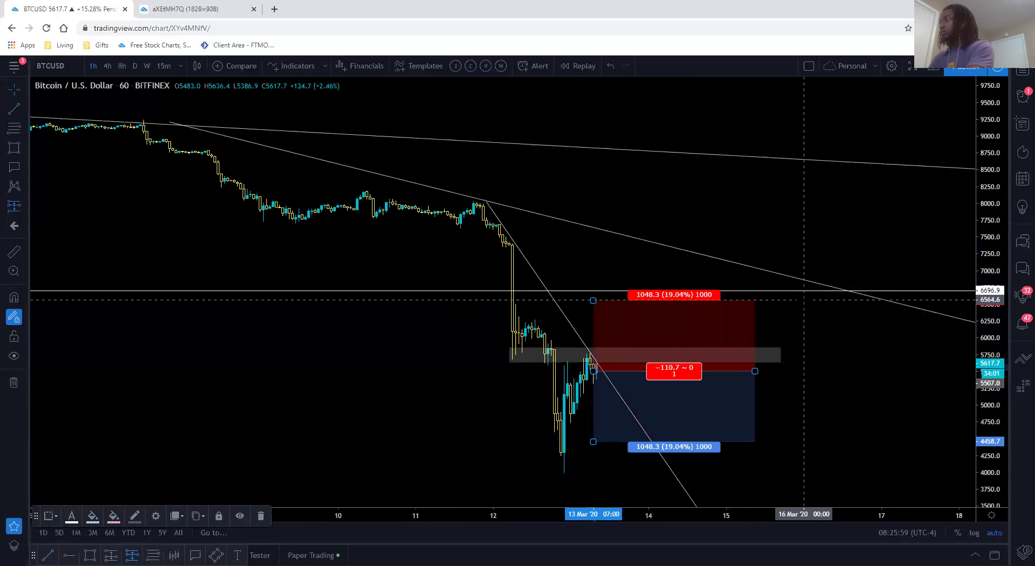
pyautogui.press('Escape')
pyautogui.moveTo(594, 301)
pyautogui.mouseDown()
pyautogui.moveTo(600, 332)
pyautogui.moveTo(600, 320)
pyautogui.mouseUp()
pyautogui.moveTo(997, 404); pyautogui.dragTo(998, 496)
pyautogui.moveTo(753, 337)
pyautogui.mouseDown()
pyautogui.moveTo(670, 325)
pyautogui.moveTo(752, 329)
pyautogui.moveTo(674, 332)
pyautogui.mouseUp()
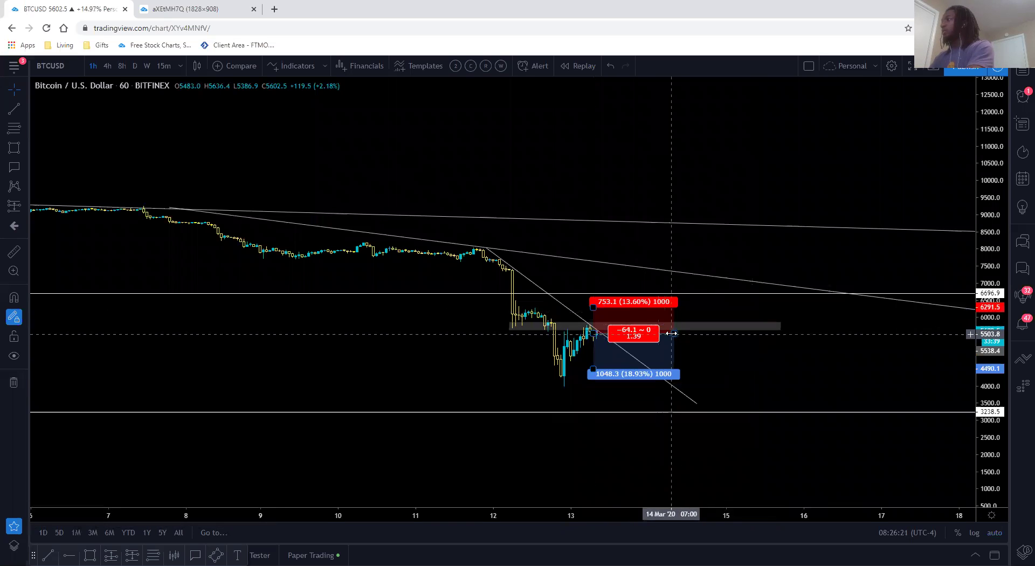
pyautogui.moveTo(673, 334); pyautogui.dragTo(644, 334)
pyautogui.click(701, 309)
# Step: Lower the short position's target to 4027.5, narrow the position further, and undo the accidental shift of the steep trendline
pyautogui.moveTo(593, 369)
pyautogui.mouseDown()
pyautogui.moveTo(593, 412)
pyautogui.moveTo(593, 387)
pyautogui.mouseUp()
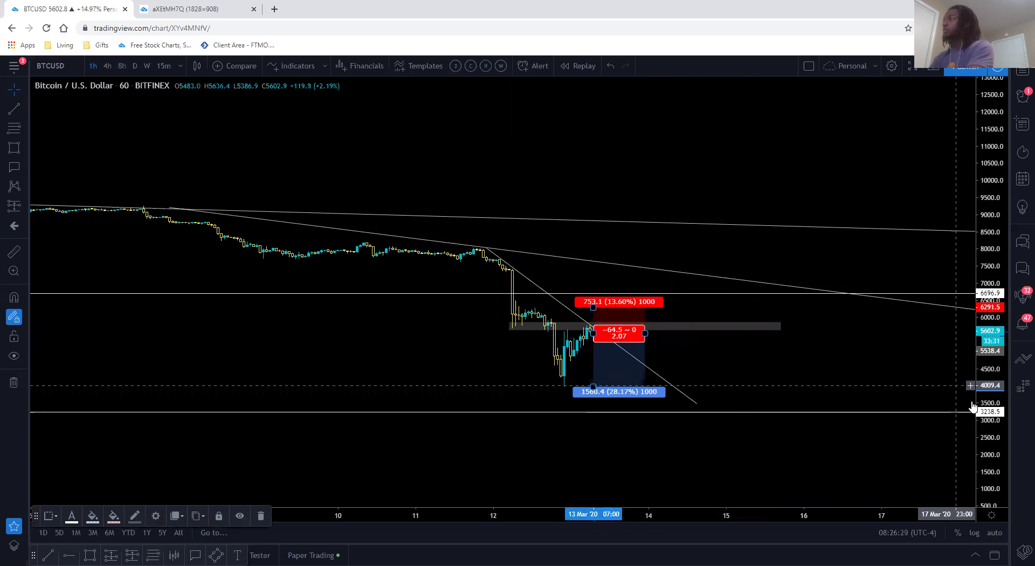
pyautogui.moveTo(988, 409); pyautogui.dragTo(988, 315)
pyautogui.moveTo(788, 386); pyautogui.dragTo(763, 389)
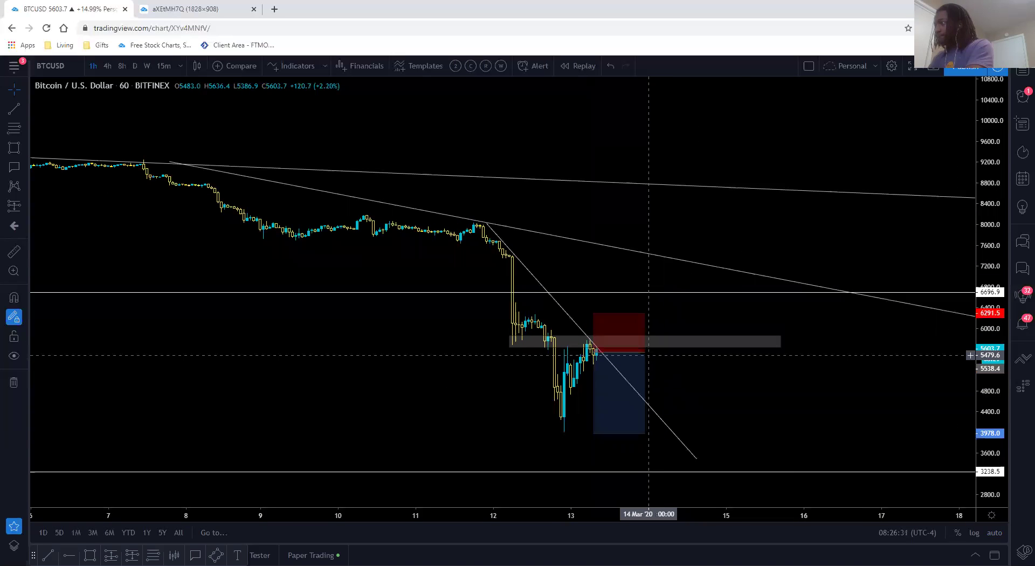
pyautogui.moveTo(645, 352)
pyautogui.mouseDown()
pyautogui.moveTo(621, 351)
pyautogui.moveTo(630, 351)
pyautogui.mouseUp()
pyautogui.click(670, 326)
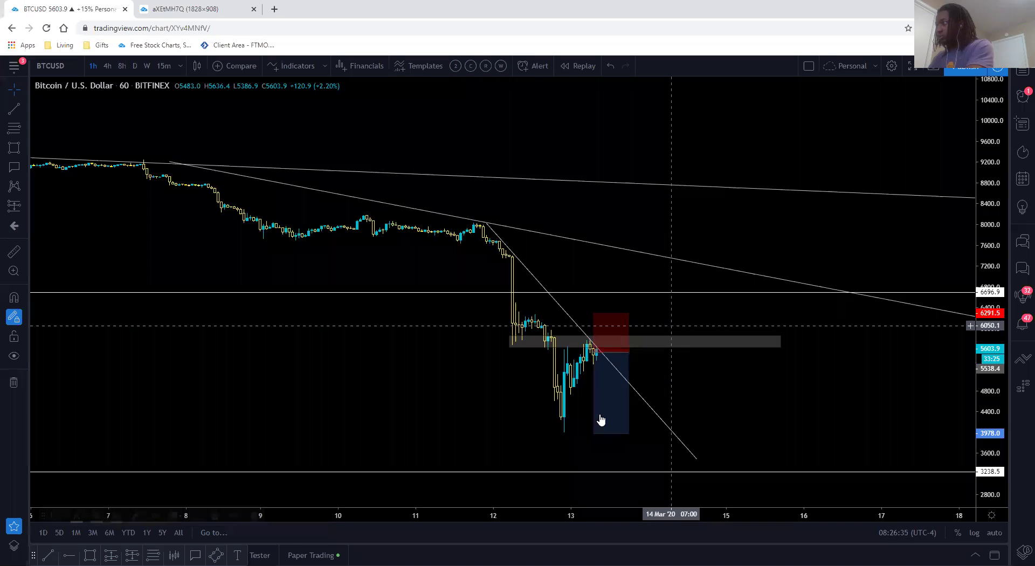
pyautogui.moveTo(592, 434); pyautogui.dragTo(592, 431)
pyautogui.click(636, 385)
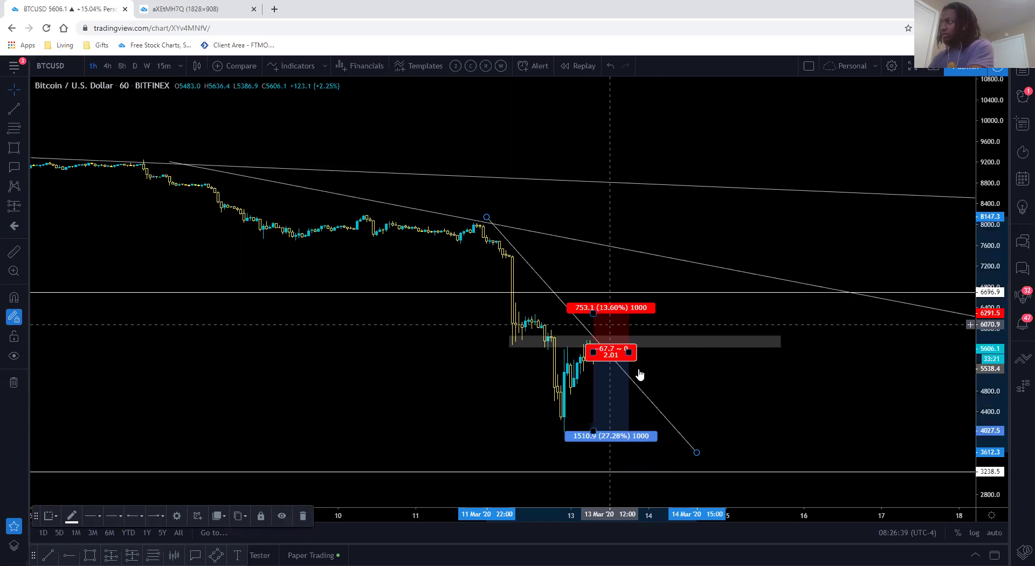
pyautogui.hotkey('ctrl', 'z')
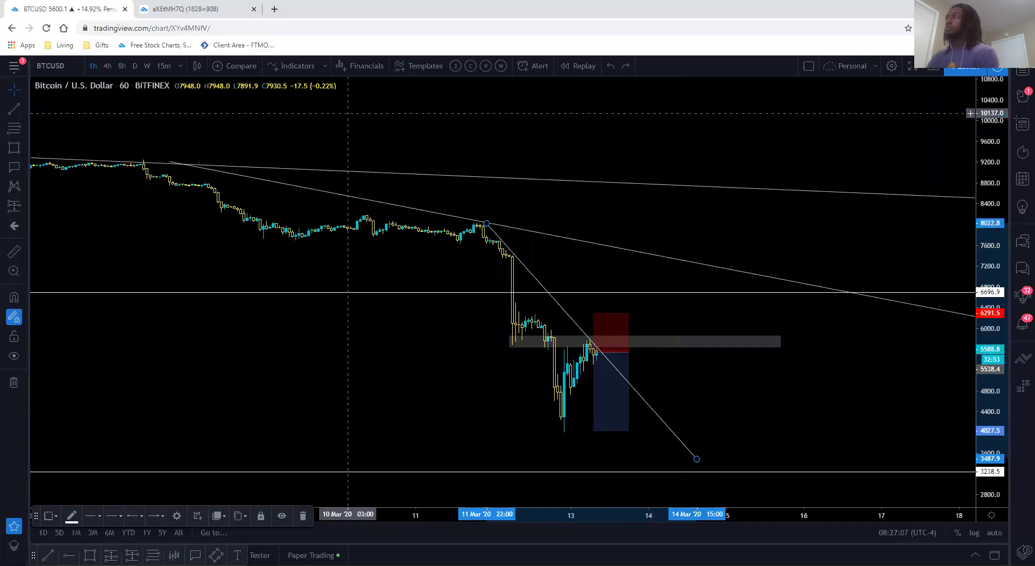
# Step: Open a new browser tab
pyautogui.hotkey('ctrl', 't')
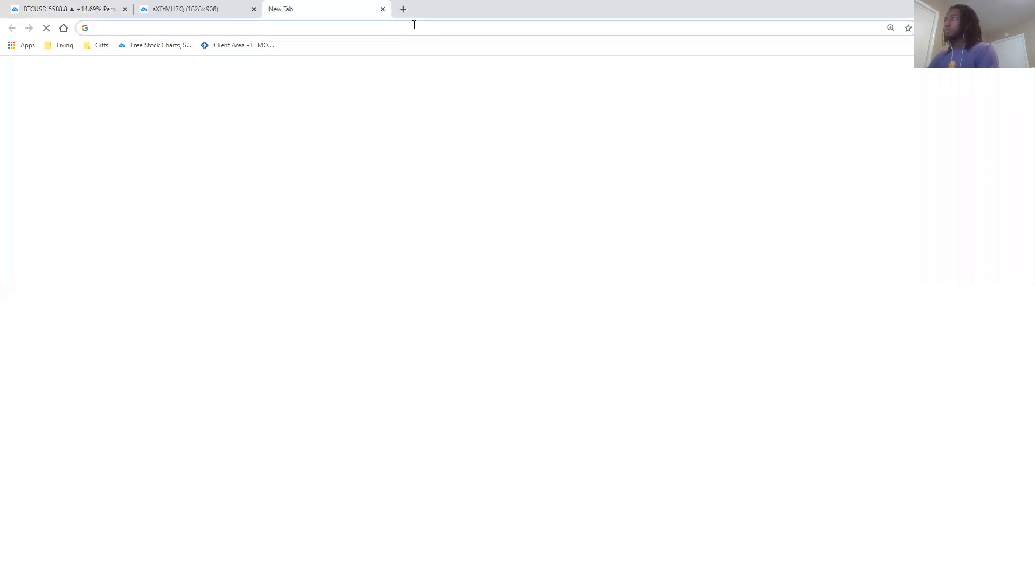